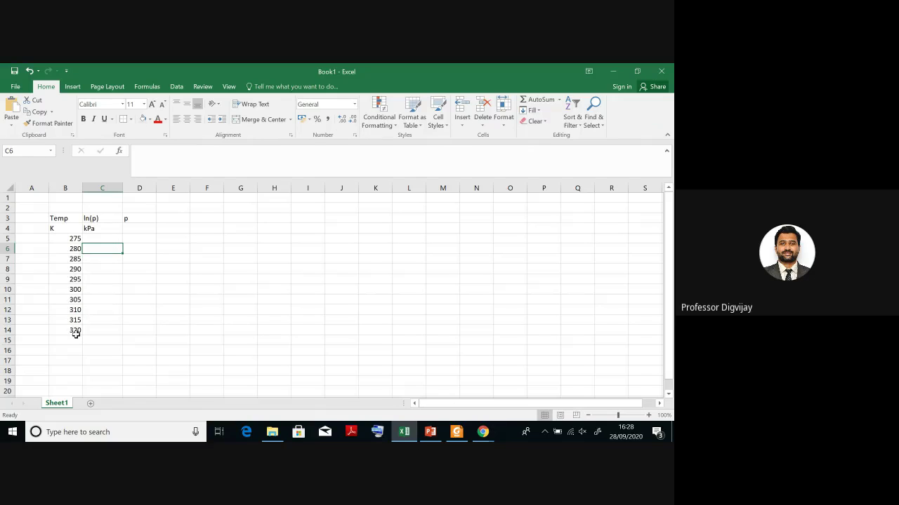
Step: Clear all the existing temperature values below the K unit in the Temp column
drag(77, 330, 75, 248)
key(Delete)
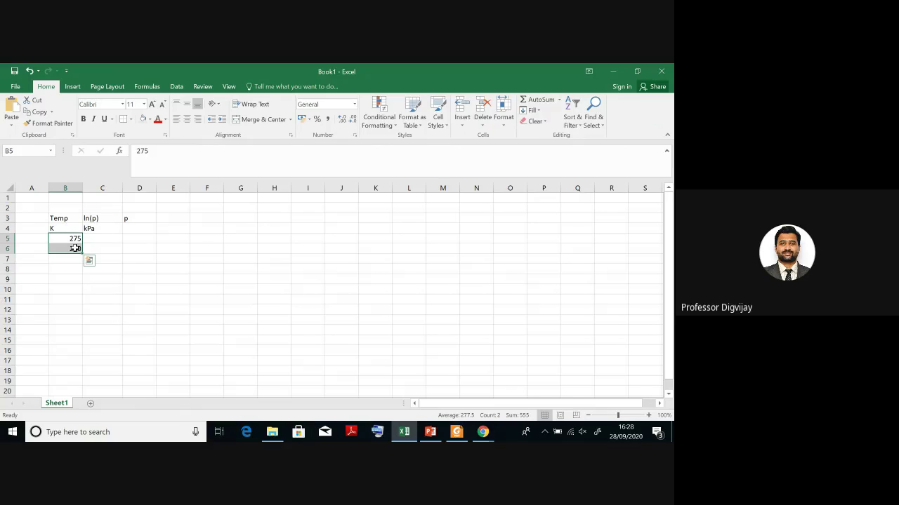
key(Delete)
click(104, 280)
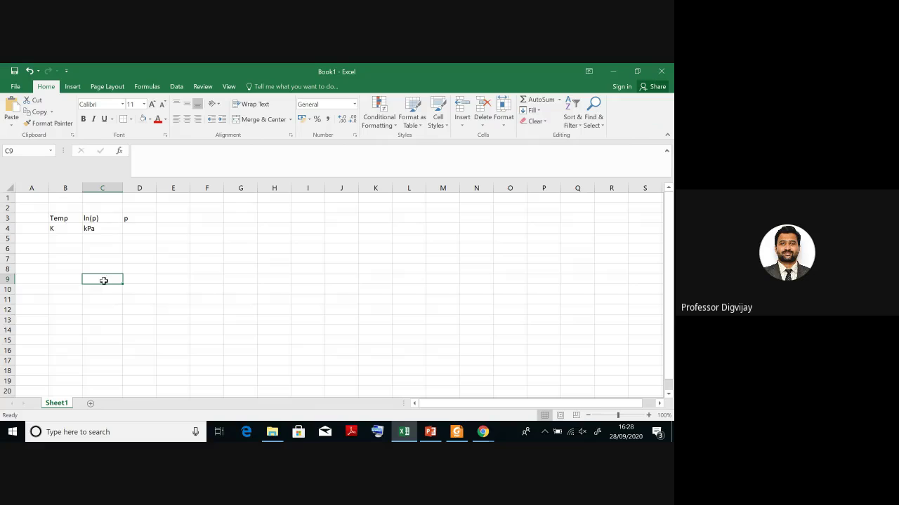
Step: Enter the starting temperatures 275 in B5 and 280 in B6
click(58, 238)
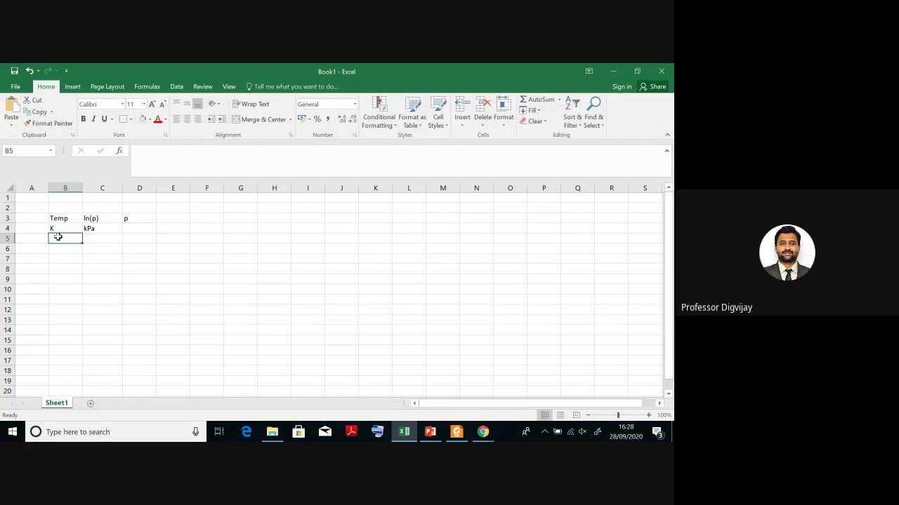
text(275)
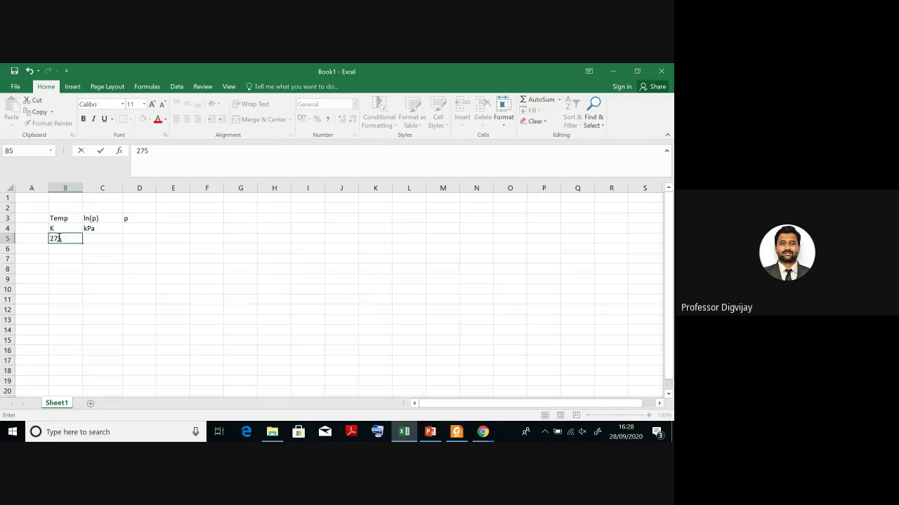
key(Return)
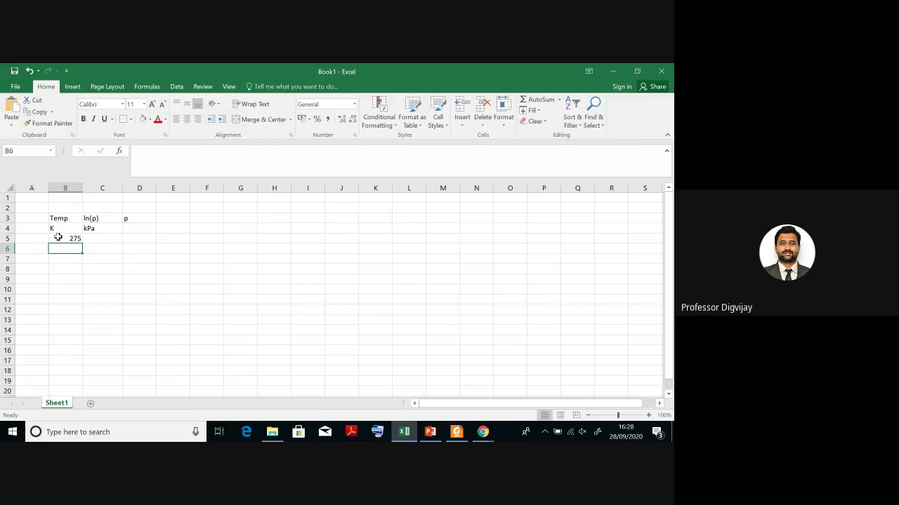
text(280)
key(Return)
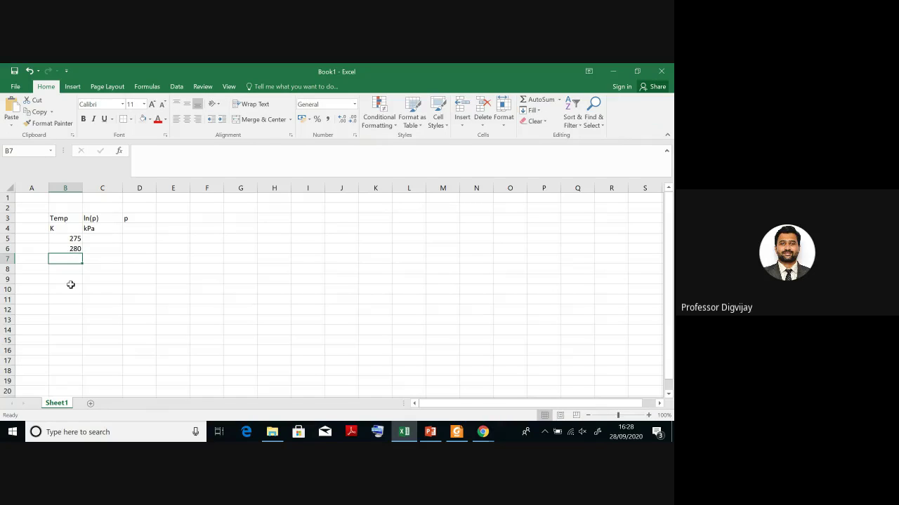
Step: Extend the temperature series from B5:B6 down to B13, ending at 315 in increments of 5
drag(68, 237, 70, 246)
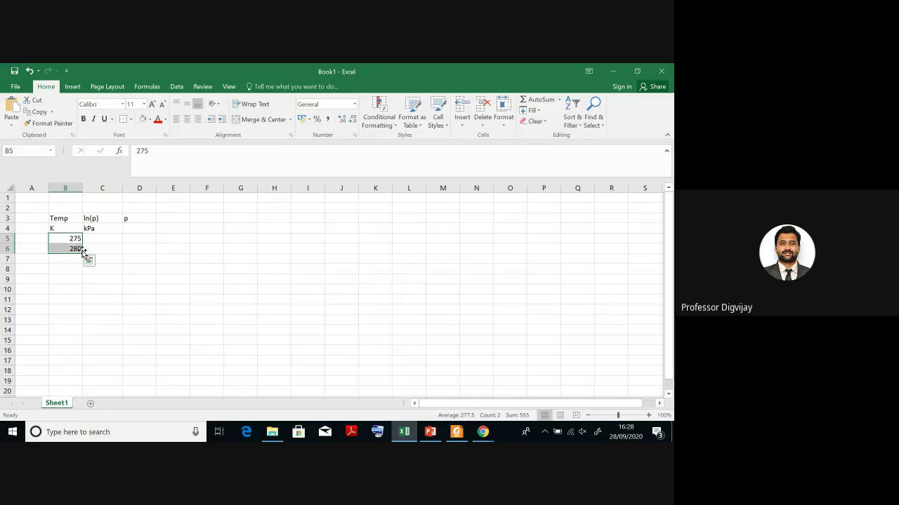
drag(82, 252, 82, 327)
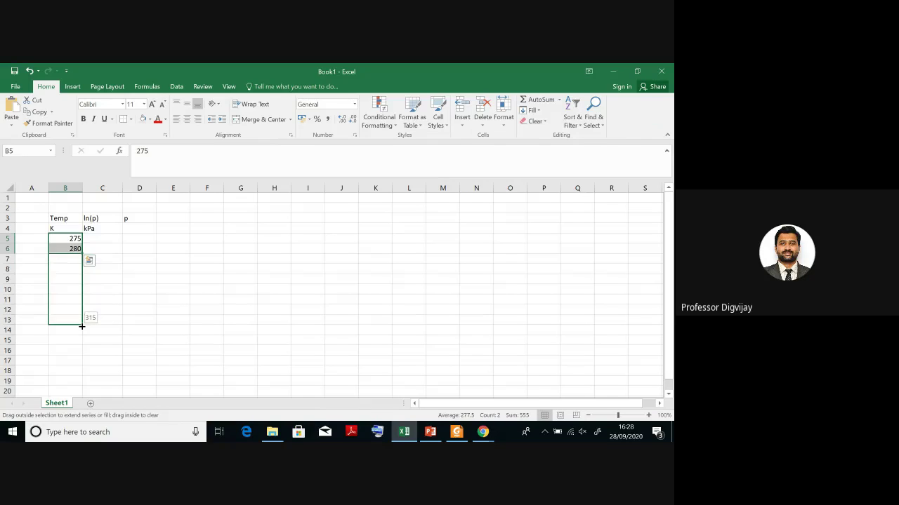
drag(81, 326, 81, 327)
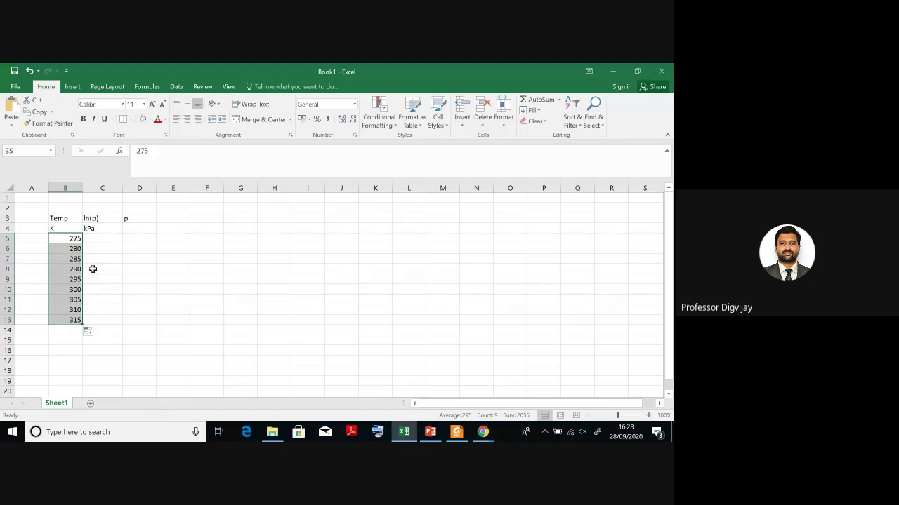
Step: Check the regression equation on the PowerPoint slide and enter its first term in C5 of the Excel sheet as =((-5.8e3)/305)
click(100, 239)
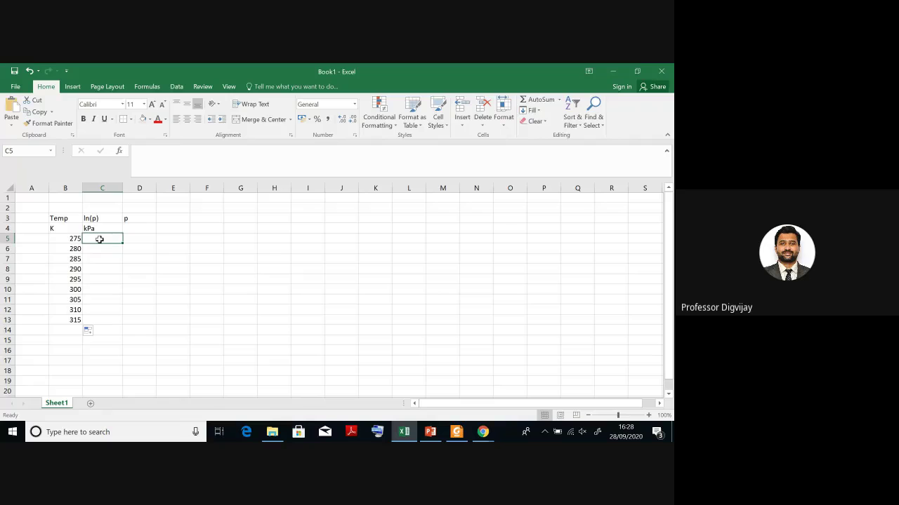
key(alt+Tab)
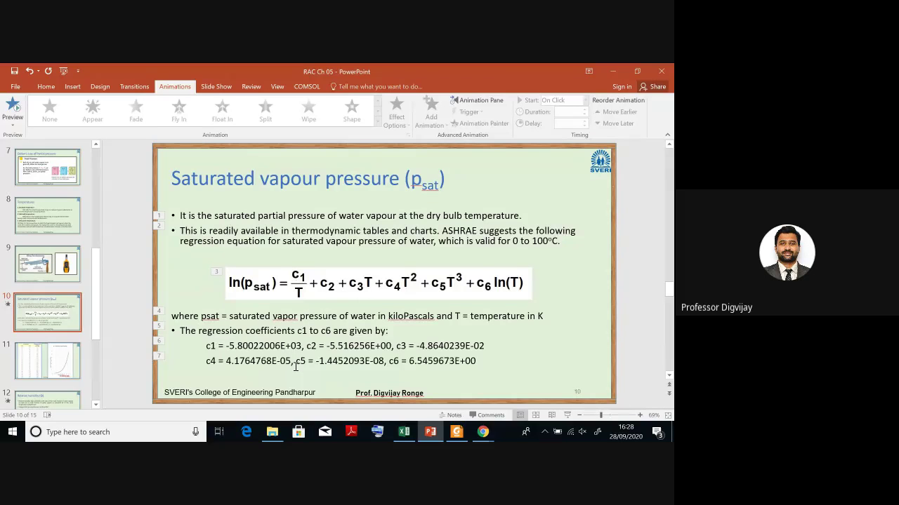
key(alt+Tab)
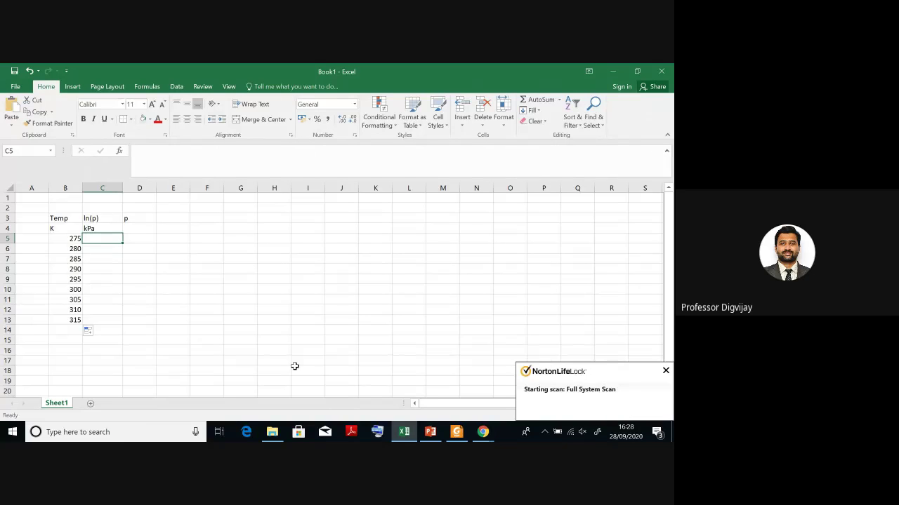
text(=)
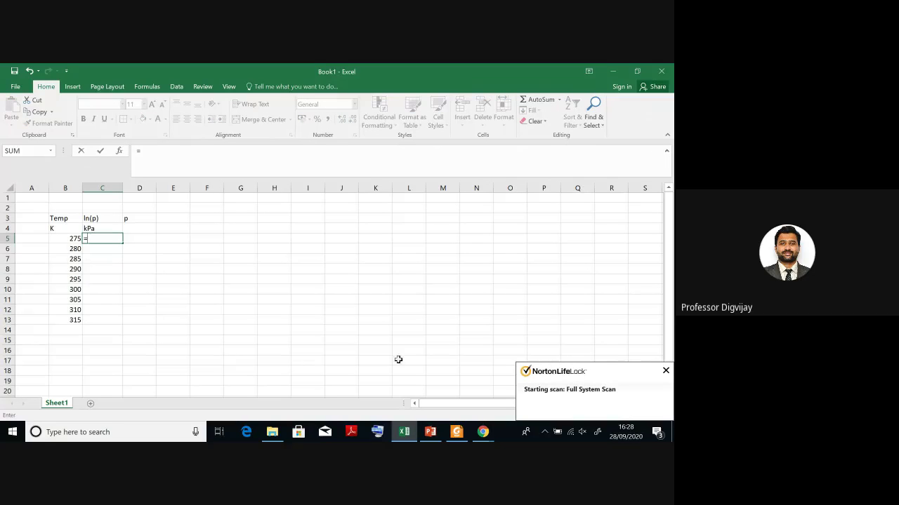
click(666, 371)
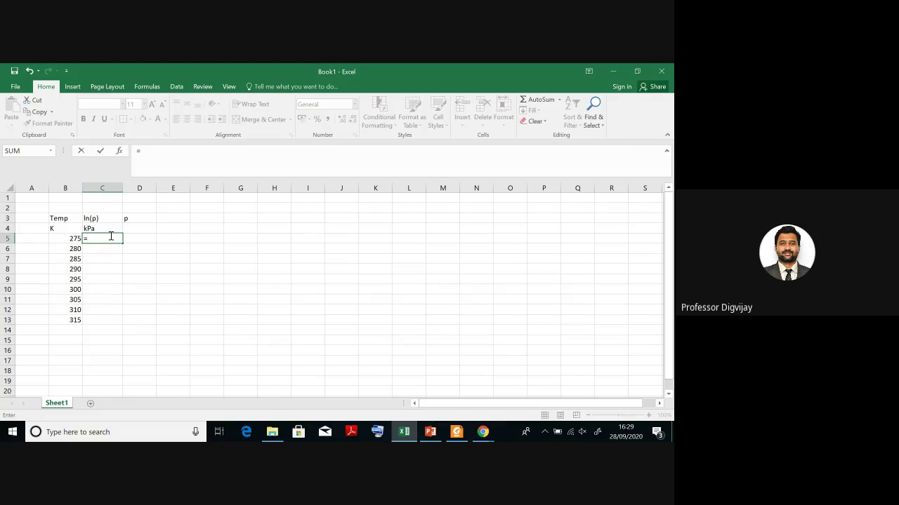
text(((-5.8e3)
text()/305)
key(Return)
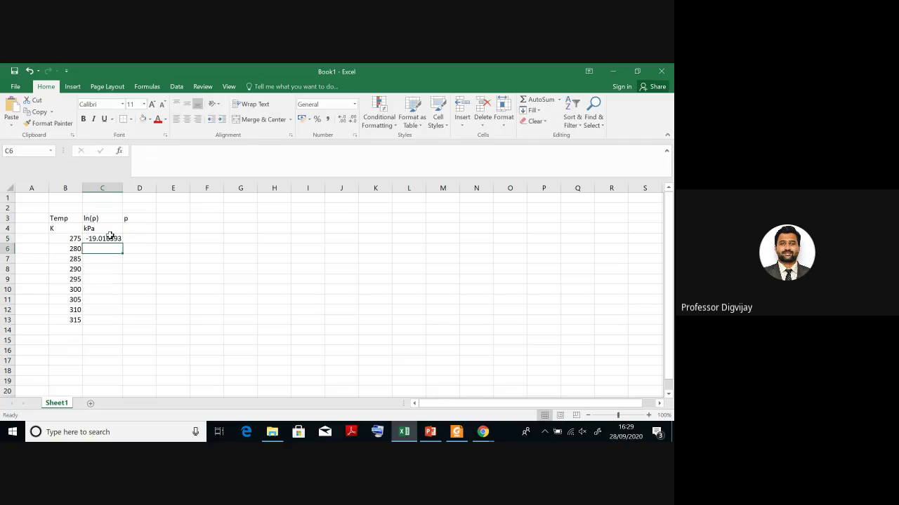
Step: Append the c2 term -5.5 to the C5 formula, consulting the coefficient on the PowerPoint slide
click(111, 238)
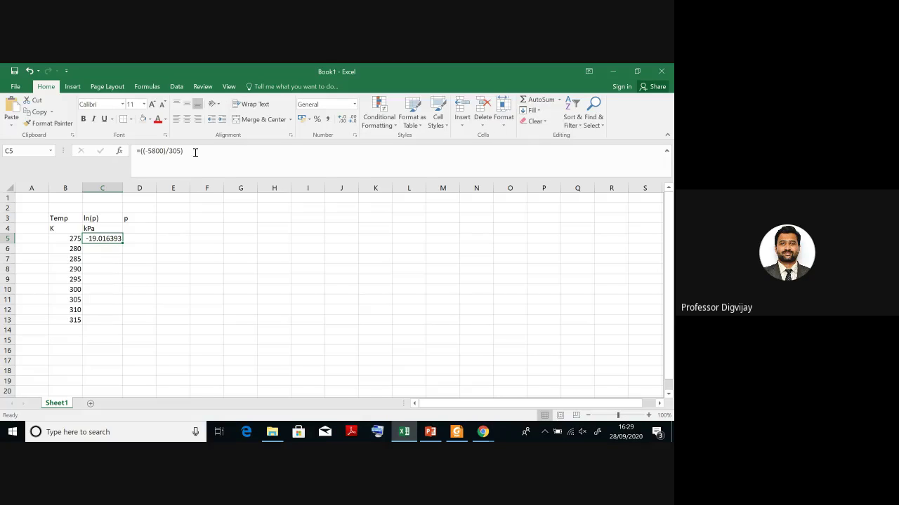
click(195, 153)
key(alt+Tab)
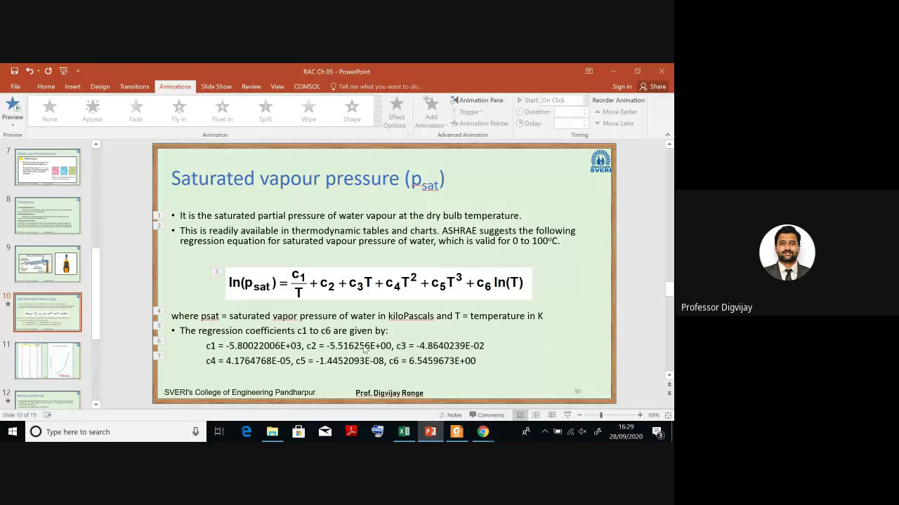
key(alt+Tab)
text(-5.5)
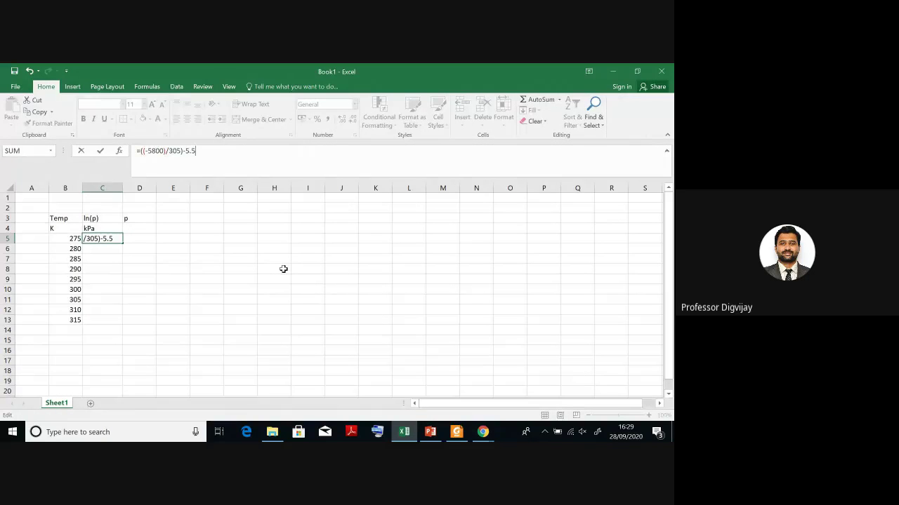
Step: Look up c3 on the PowerPoint slide and append +(-4.86e-2)*305 to the C5 formula
key(alt+Tab)
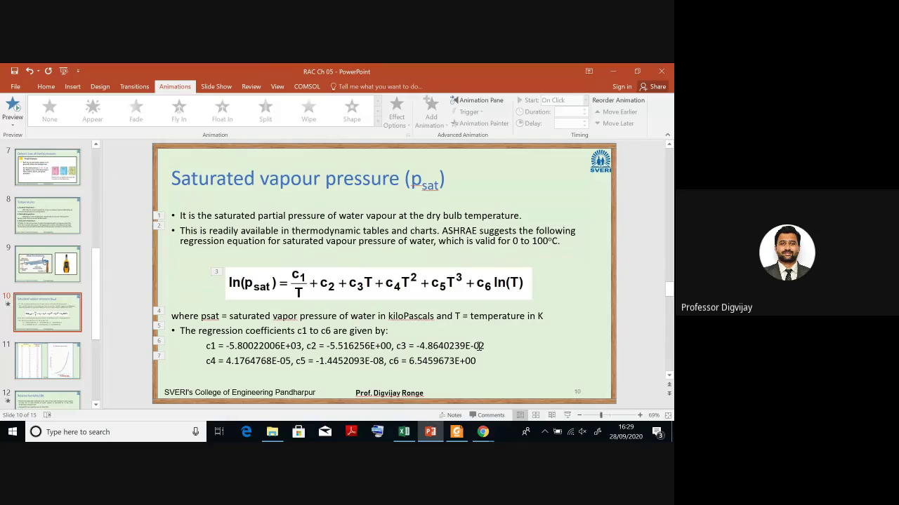
key(alt+Tab)
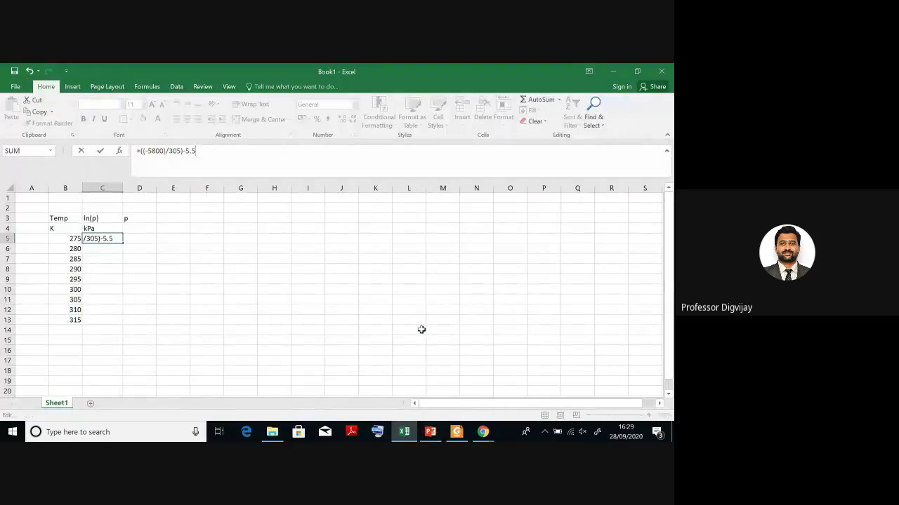
text(+()
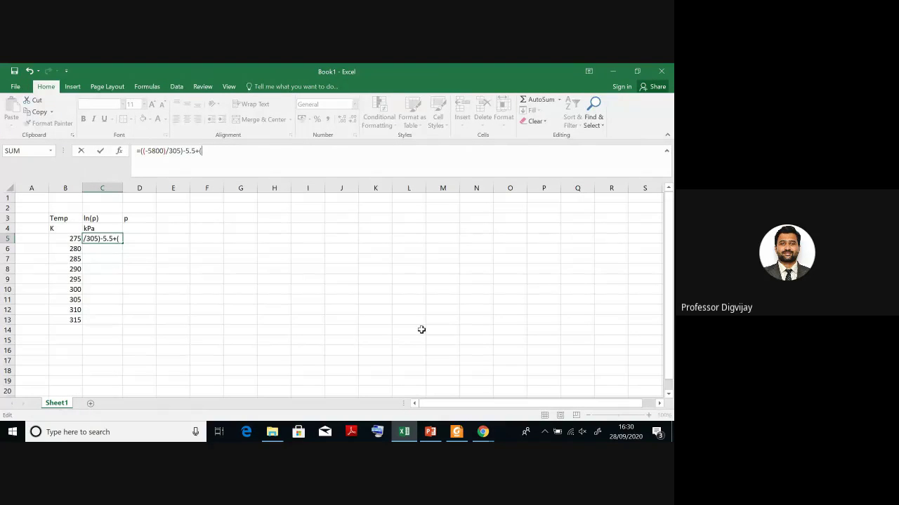
text(-4.86e-2)
key(alt+Tab)
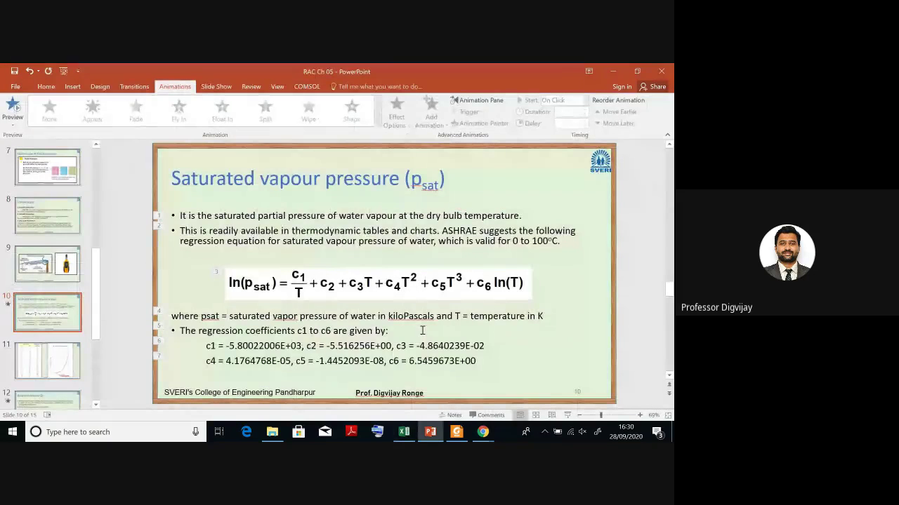
key(alt+Tab)
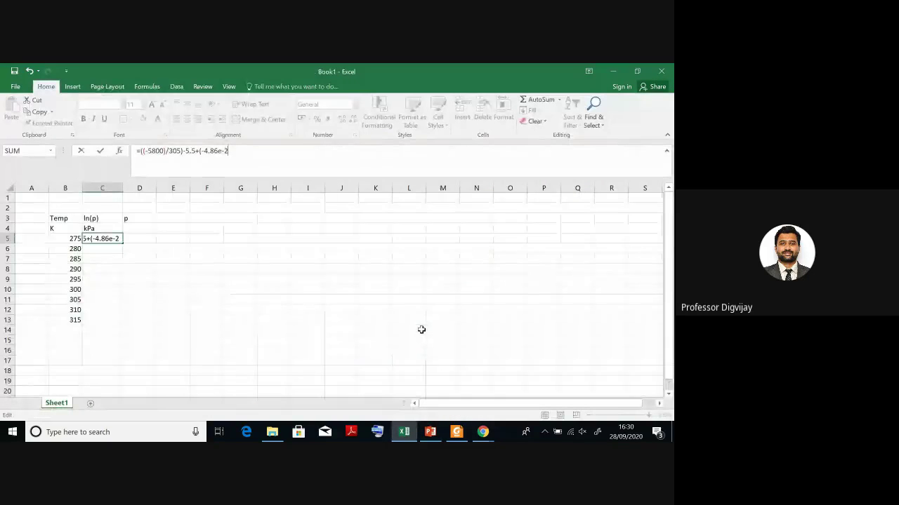
text())
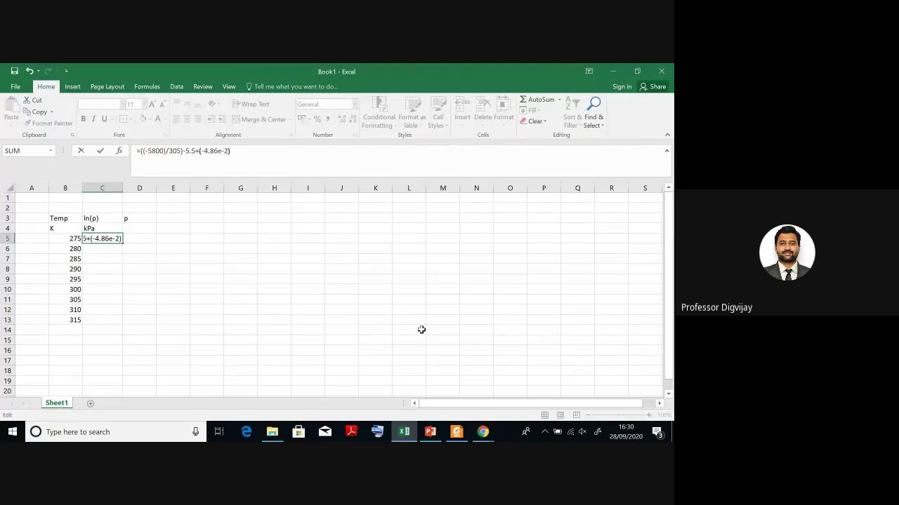
text(*305)
key(Return)
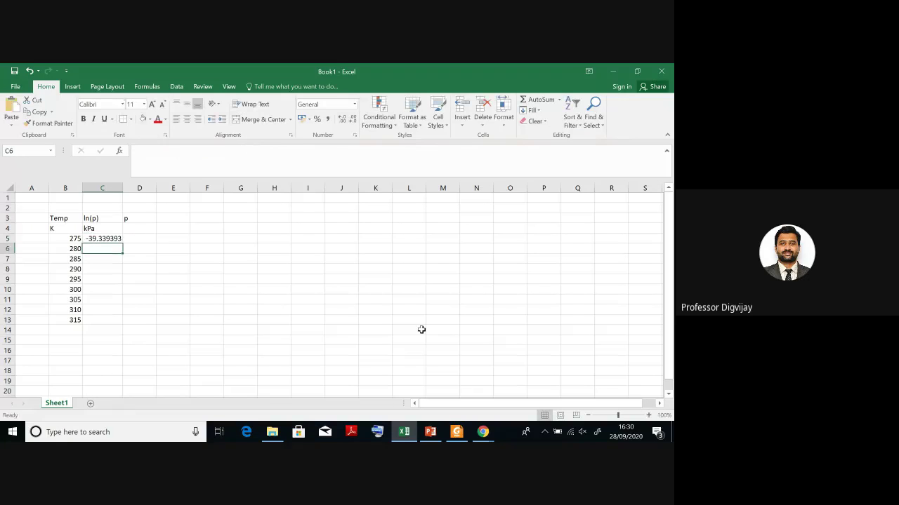
Step: Append the squared-temperature term +(4.17e-5)*305^2 to the C5 formula, consulting c4 on the PowerPoint slide
key(Up)
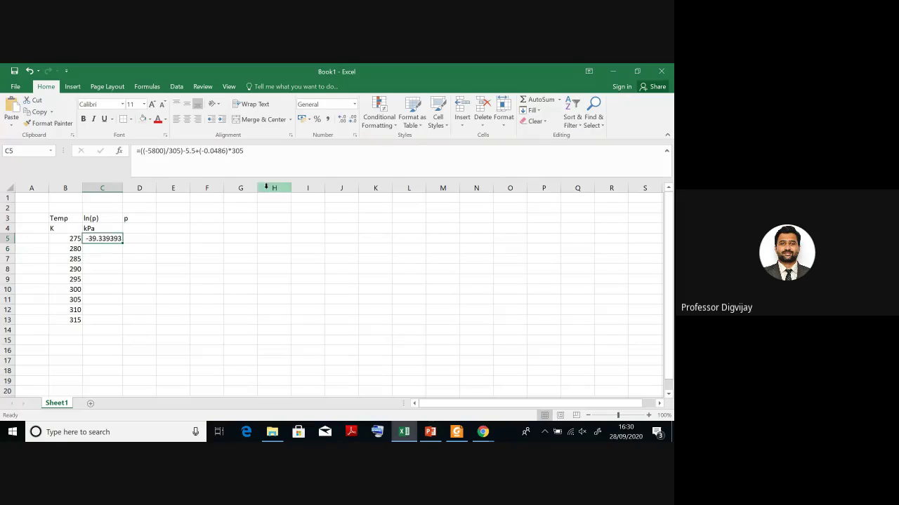
click(254, 153)
text(+)
key(alt+Tab)
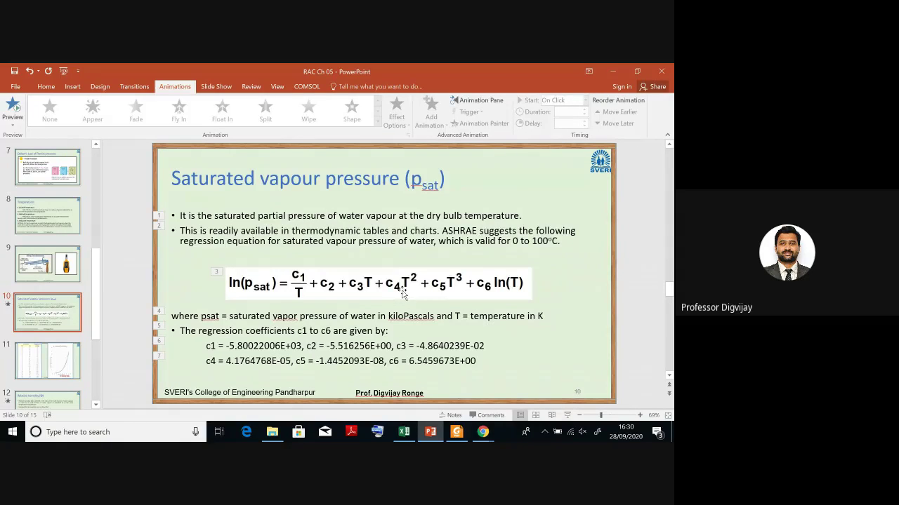
key(alt+Tab)
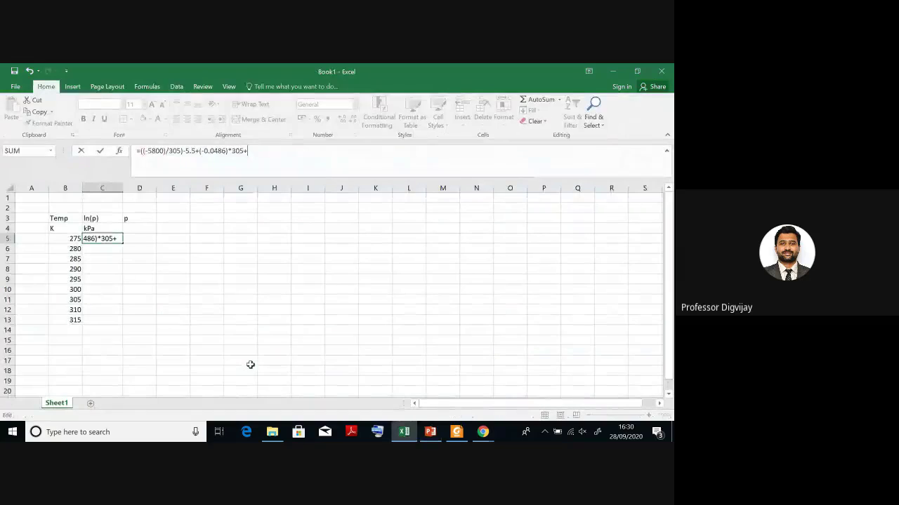
text(()
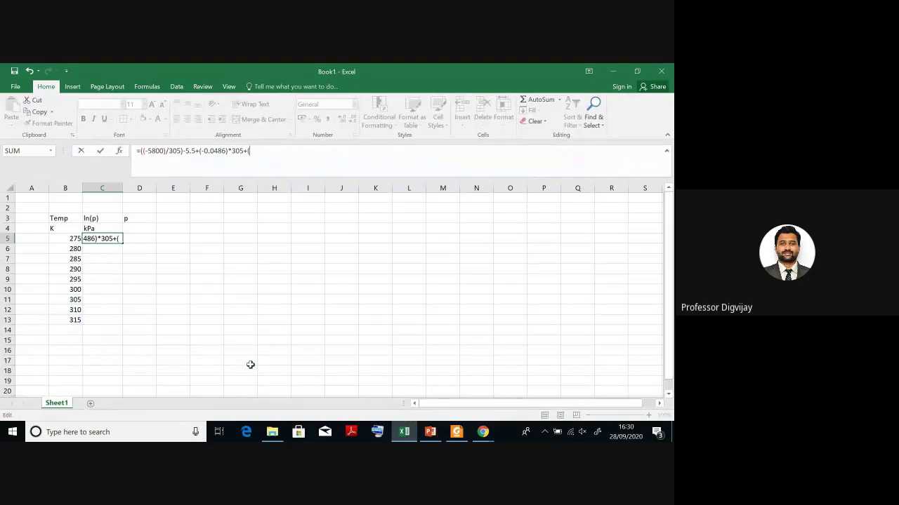
text(4.17e-5)*305^)
text(2)
key(Return)
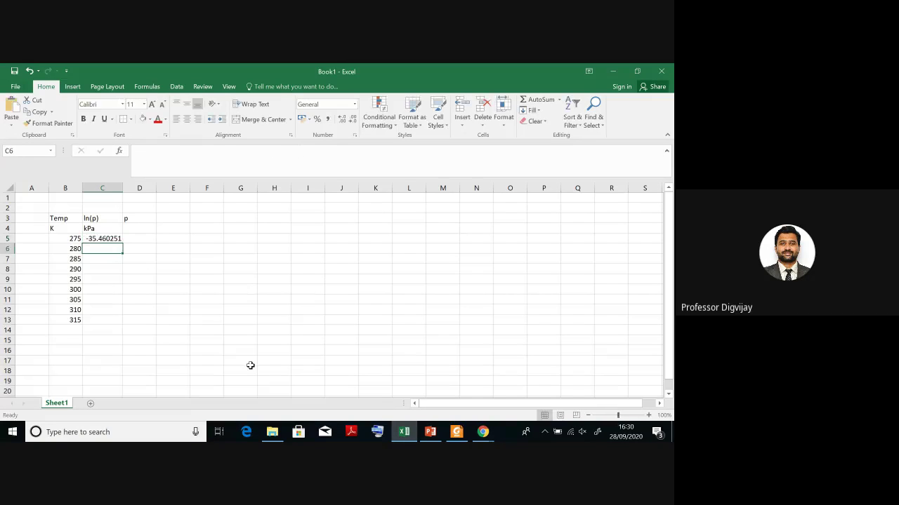
Step: Append the cubed-temperature term +(-1.44e-8)*305^3 to the C5 formula, consulting c5 on the PowerPoint slide
click(110, 239)
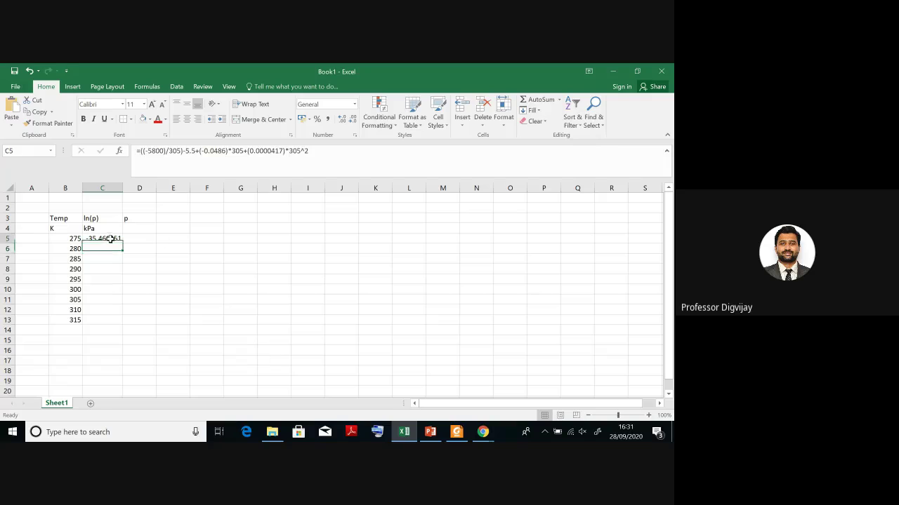
click(322, 153)
text(+)
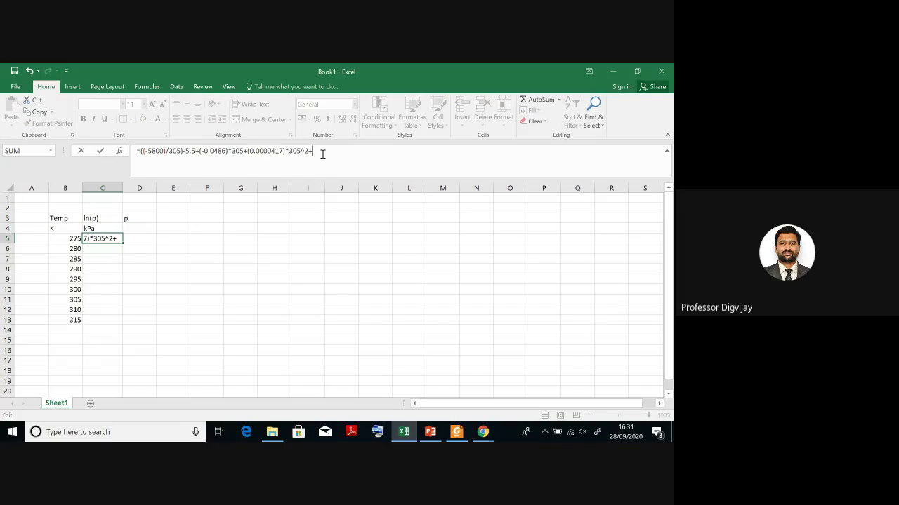
key(alt+Tab)
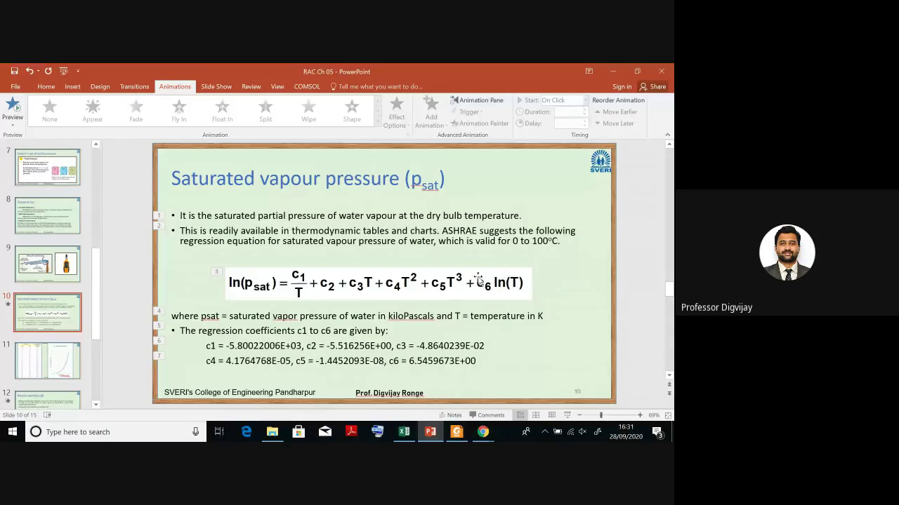
key(alt+Tab)
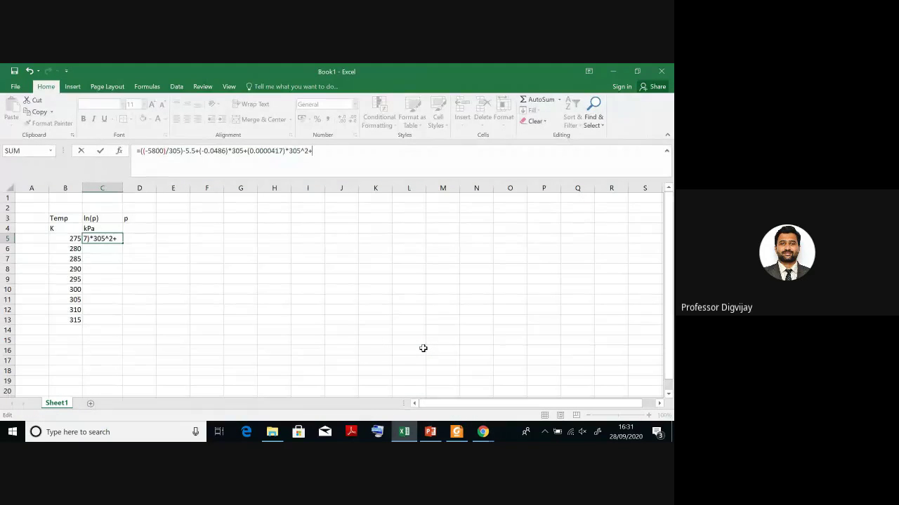
text((-1.)
text(44e-8)*305^3)
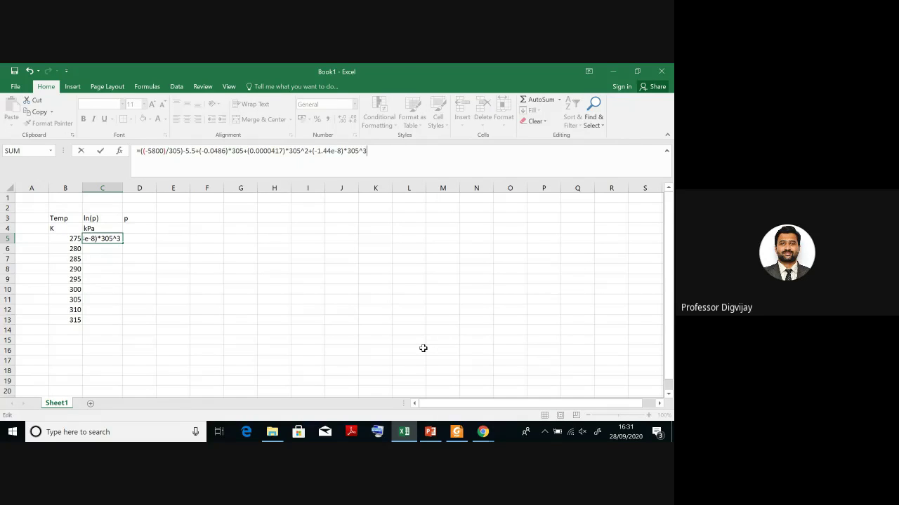
key(Return)
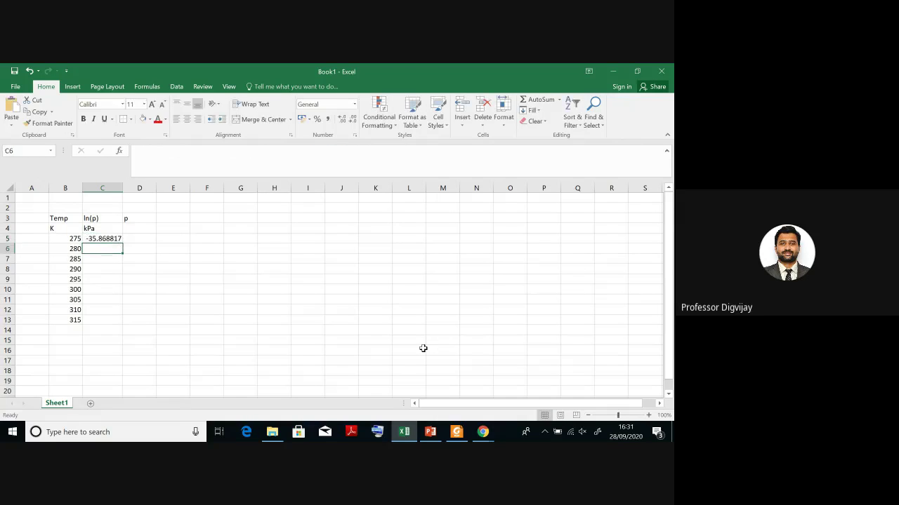
Step: Look up c6 on the PowerPoint slide and append the logarithmic term +6.54*ln(305) to the C5 formula in Excel
click(116, 239)
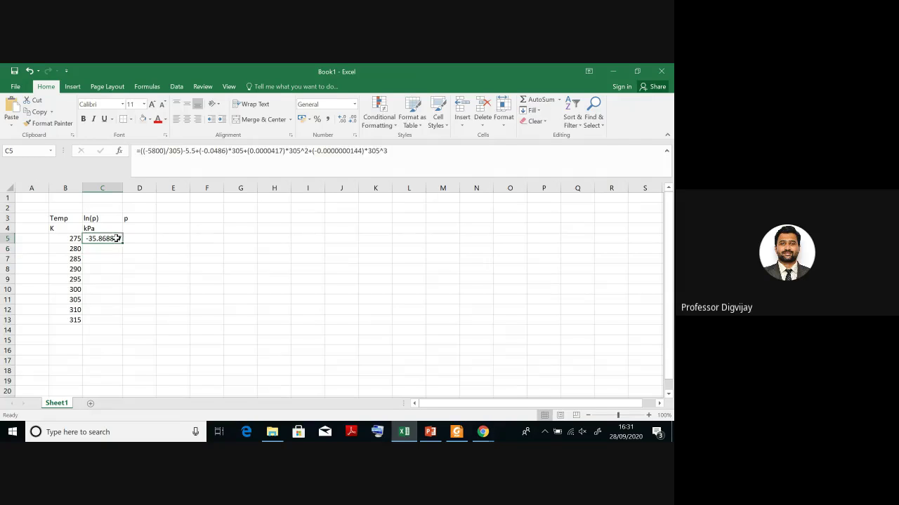
click(399, 152)
text(+)
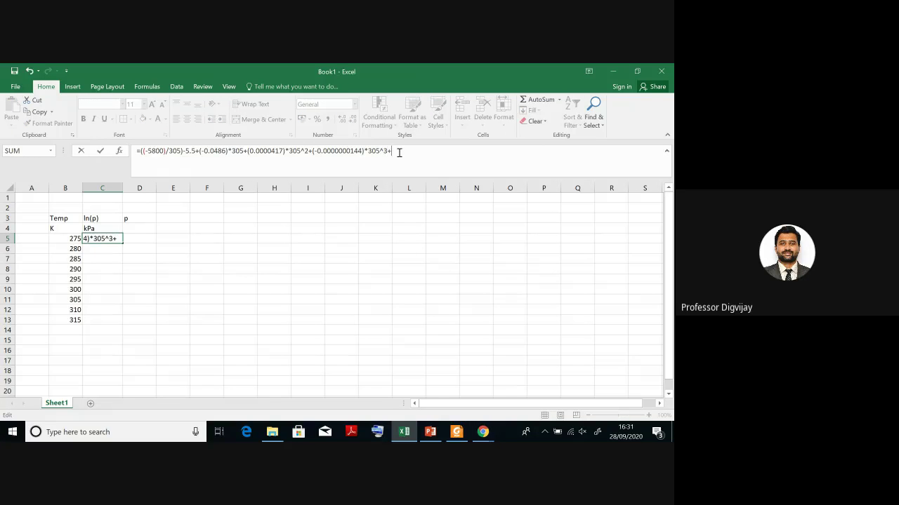
key(alt+Tab)
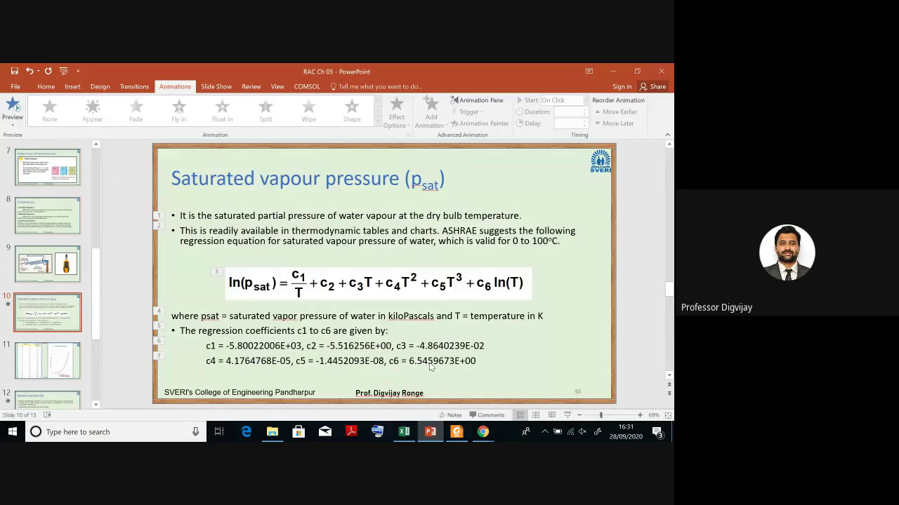
key(alt+Tab)
text(.54)
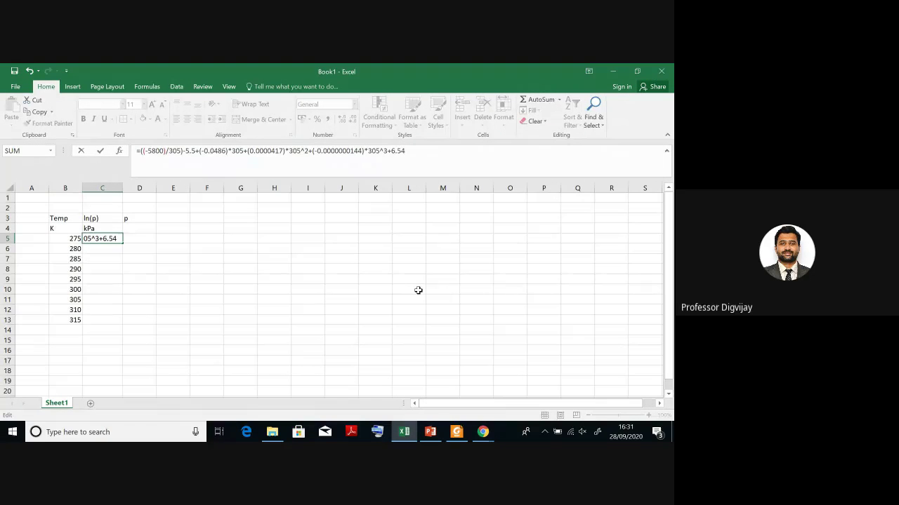
text(*)
text(ln)
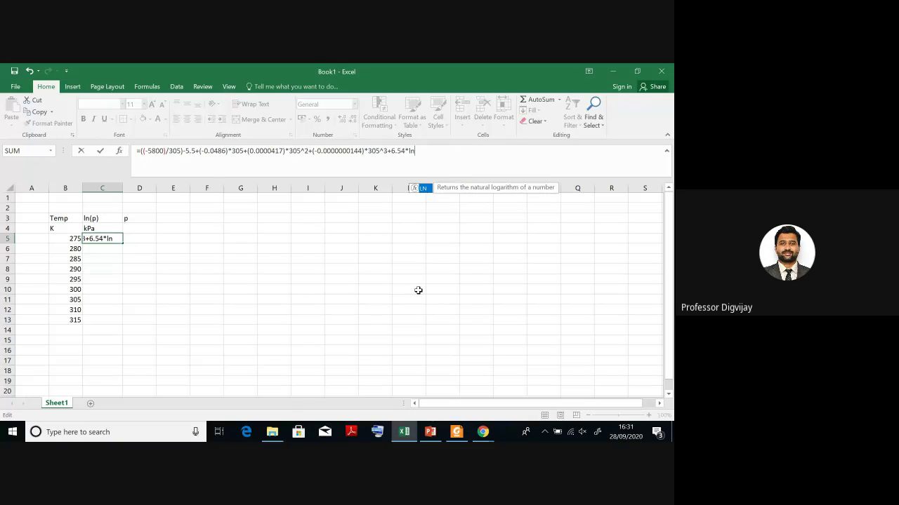
text(()
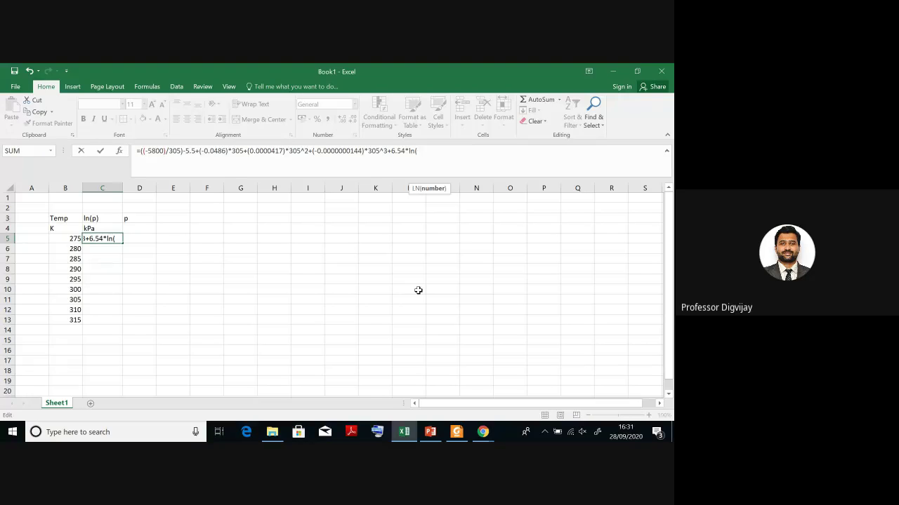
text(305)
key(Return)
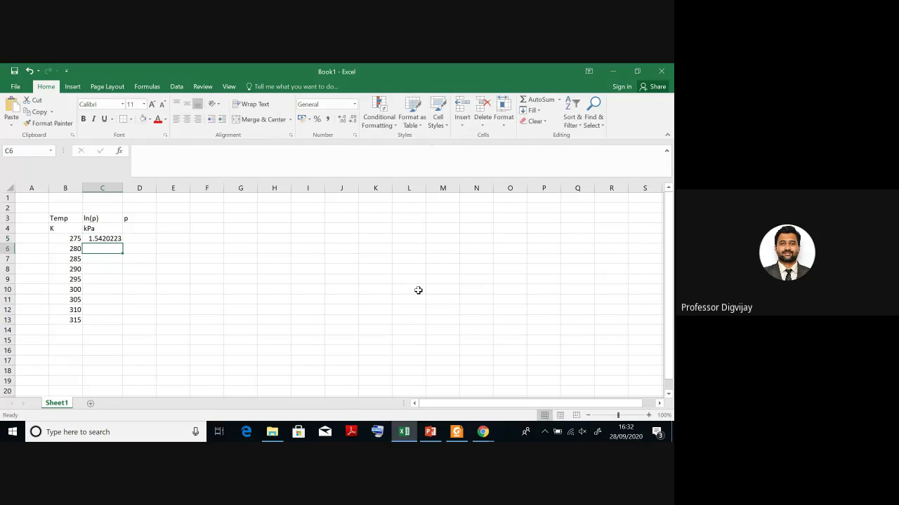
Step: Try filling the C5 formula with its fixed 305 K temperature down to C13, and undo the fill
click(104, 258)
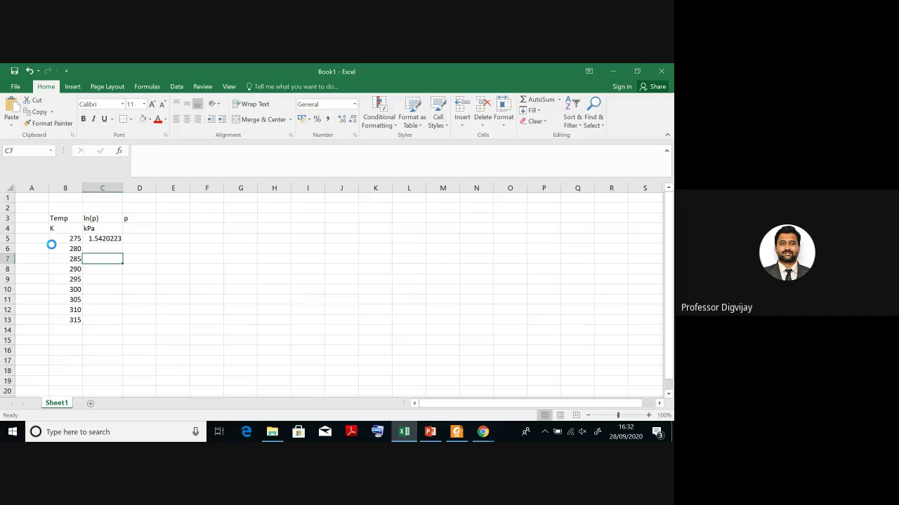
ctrl+scroll(51, 245, up, 2)
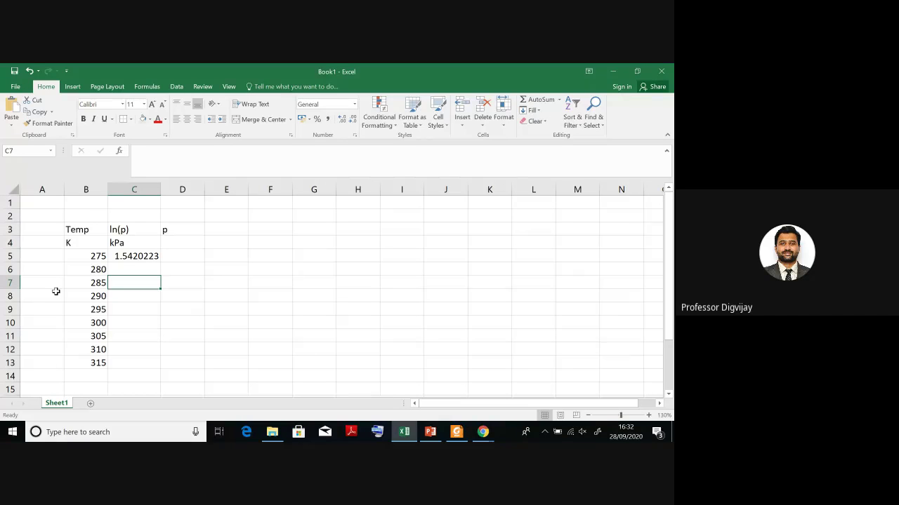
click(120, 271)
click(131, 257)
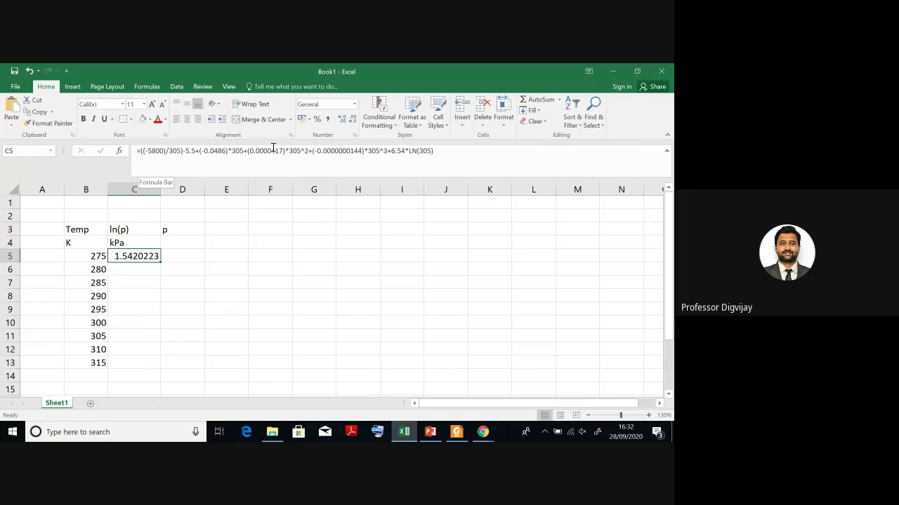
click(139, 271)
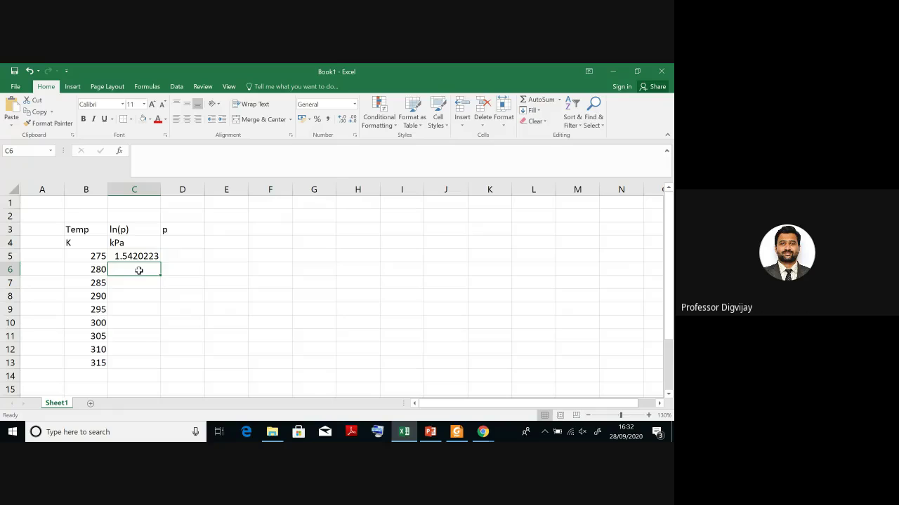
click(143, 256)
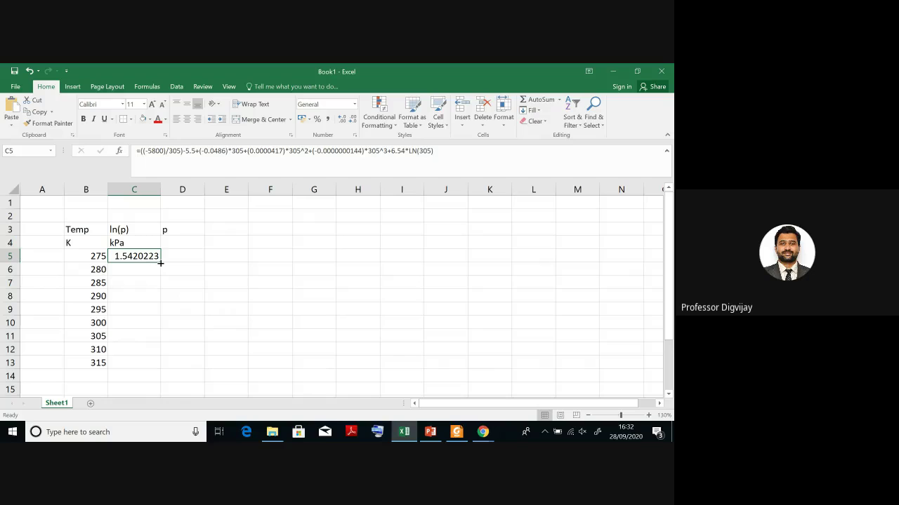
double_click(161, 263)
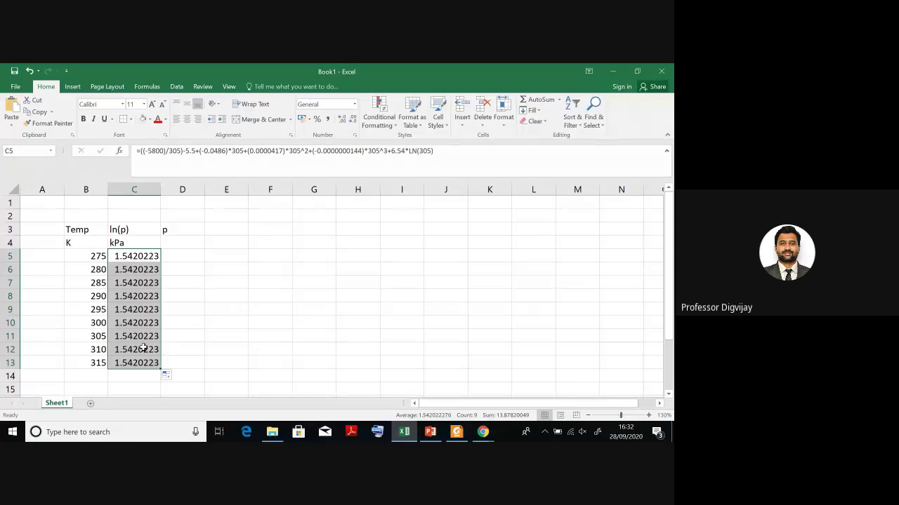
key(ctrl+z)
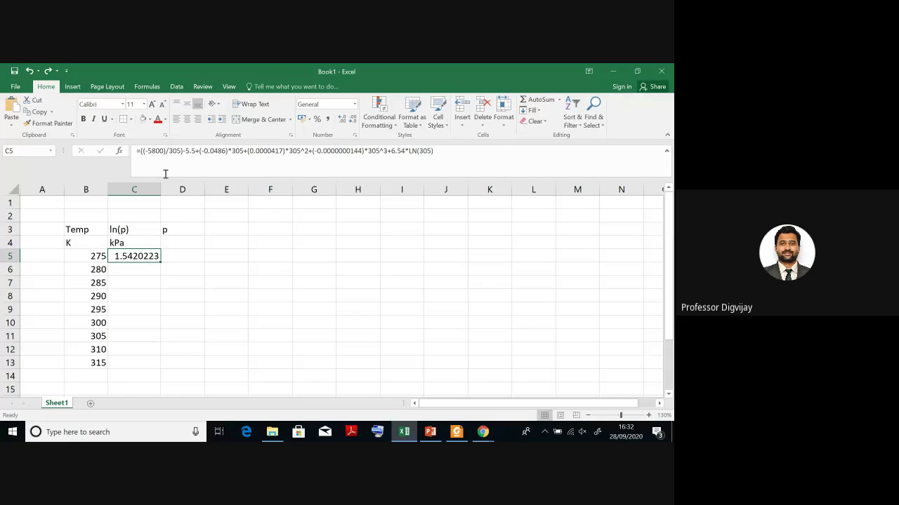
Step: Replace the fixed 305 with a reference to B5 in the c1 and c3 terms of the C5 formula
click(180, 151)
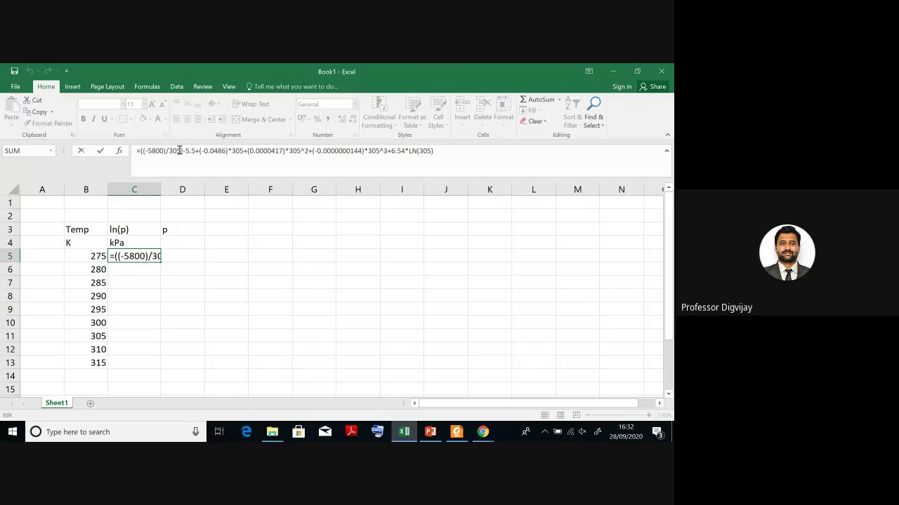
key(BackSpace)
key(BackSpace)
key(BackSpace)
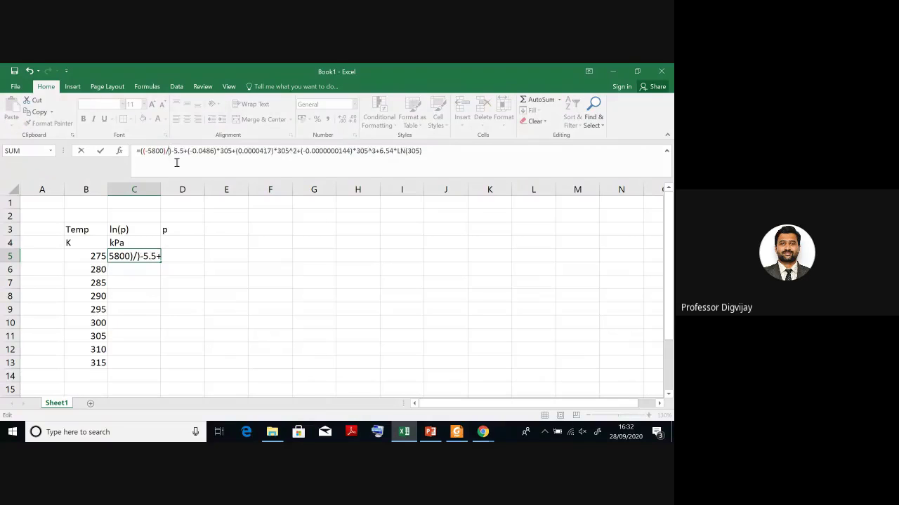
click(100, 255)
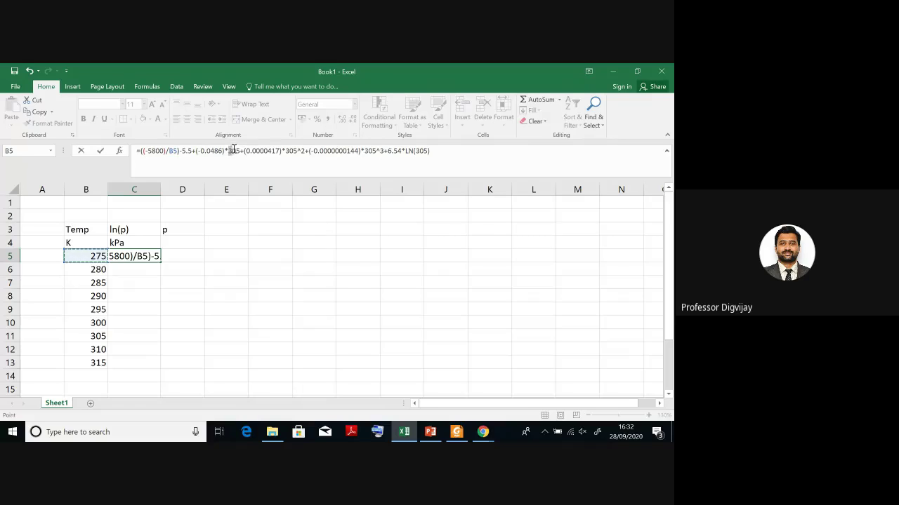
drag(228, 150, 240, 149)
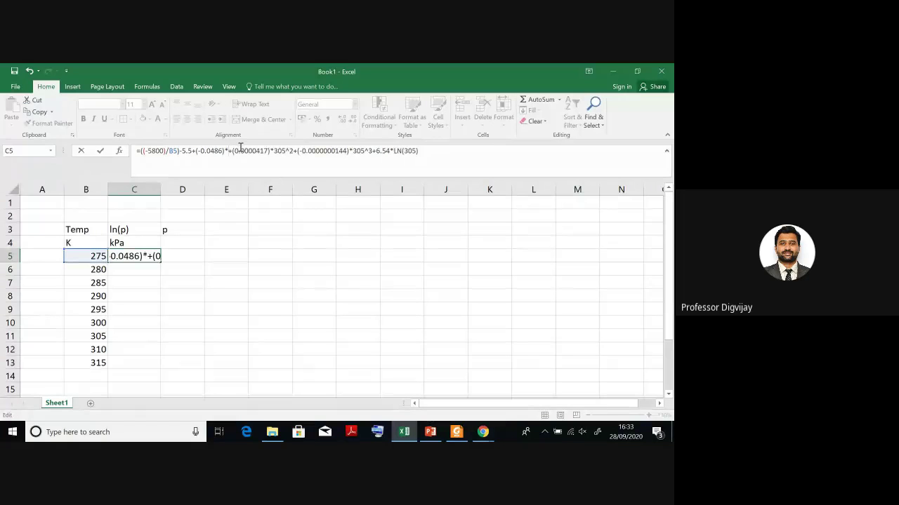
click(99, 255)
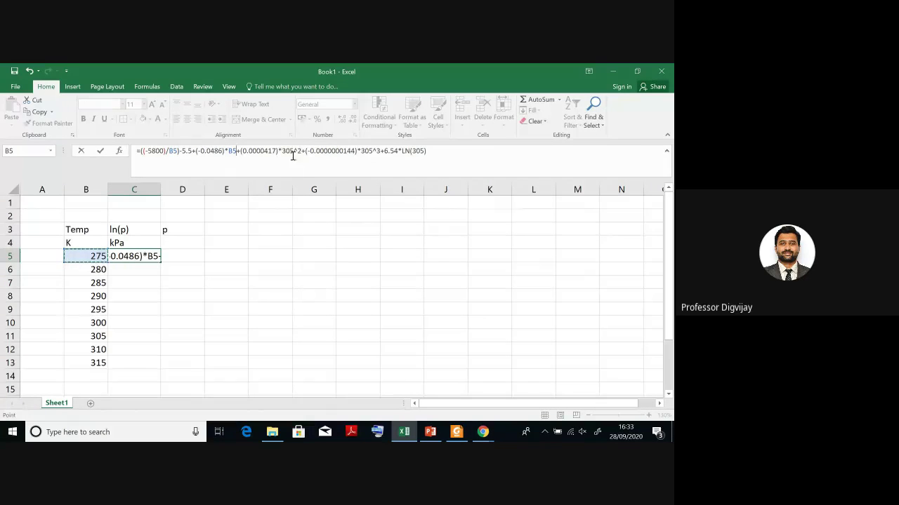
Step: Replace 305 with B5 in the squared and cubed temperature terms of the C5 formula
drag(281, 150, 295, 149)
key(BackSpace)
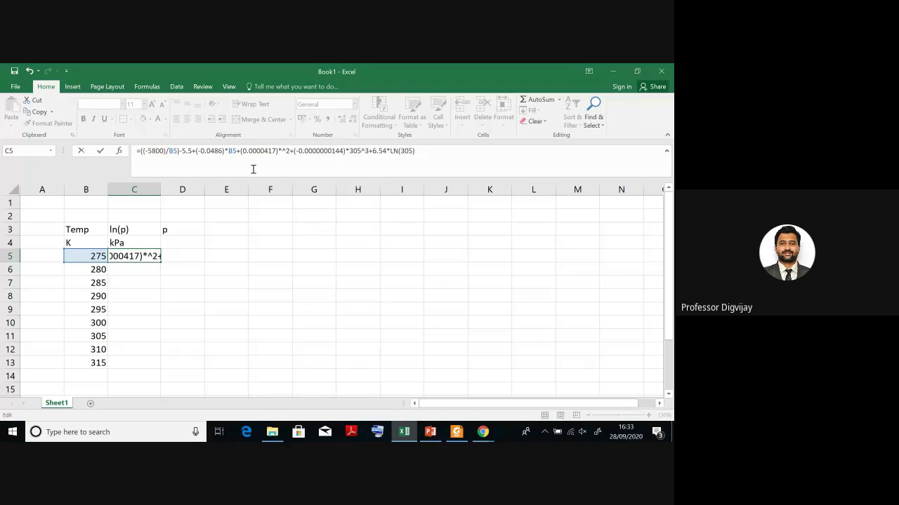
click(68, 256)
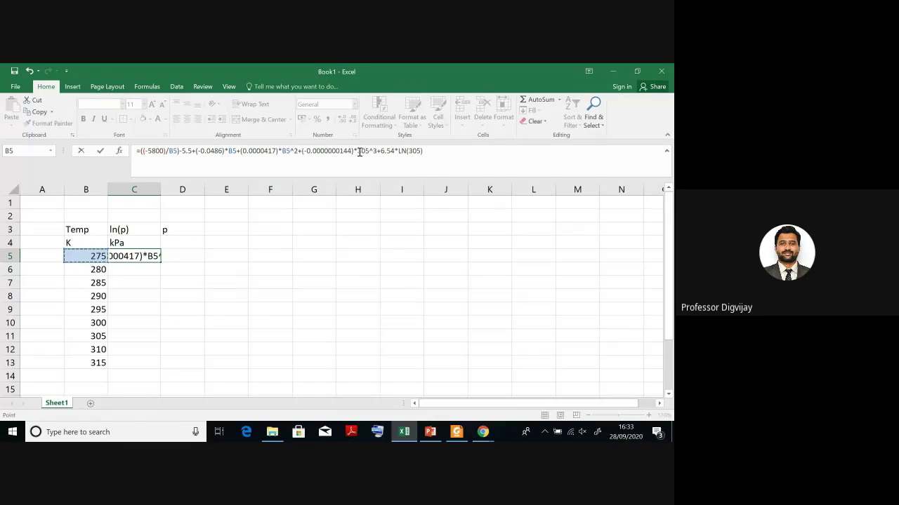
drag(357, 151, 370, 150)
key(BackSpace)
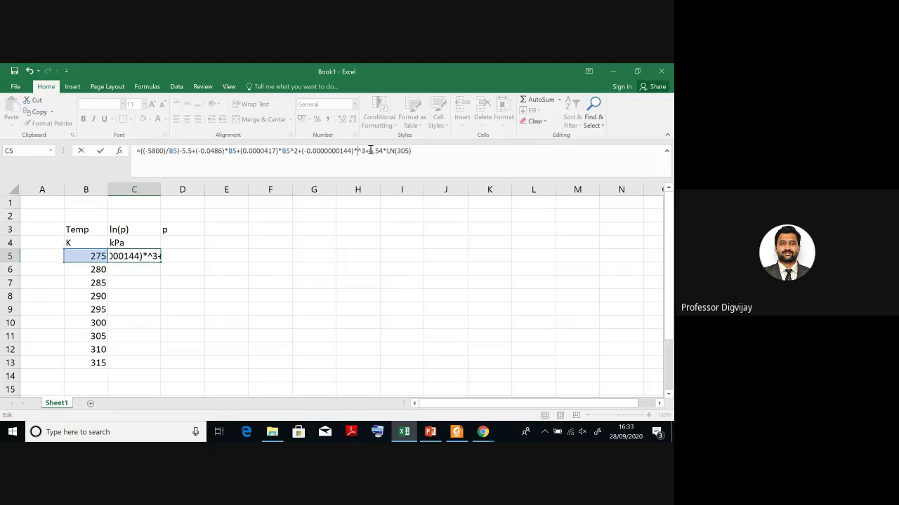
click(96, 256)
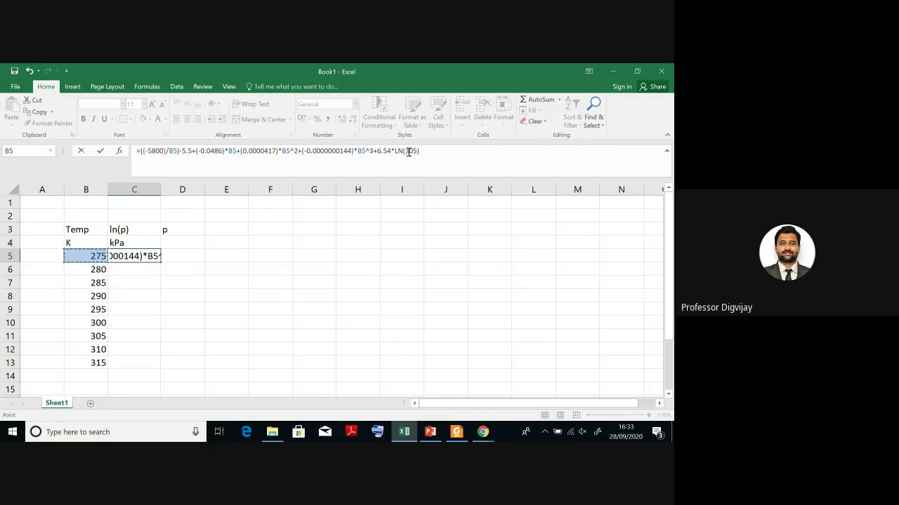
Step: Change the logarithmic term in C5 to LN(B5) and fill the completed formula down through C13
drag(406, 151, 416, 153)
key(BackSpace)
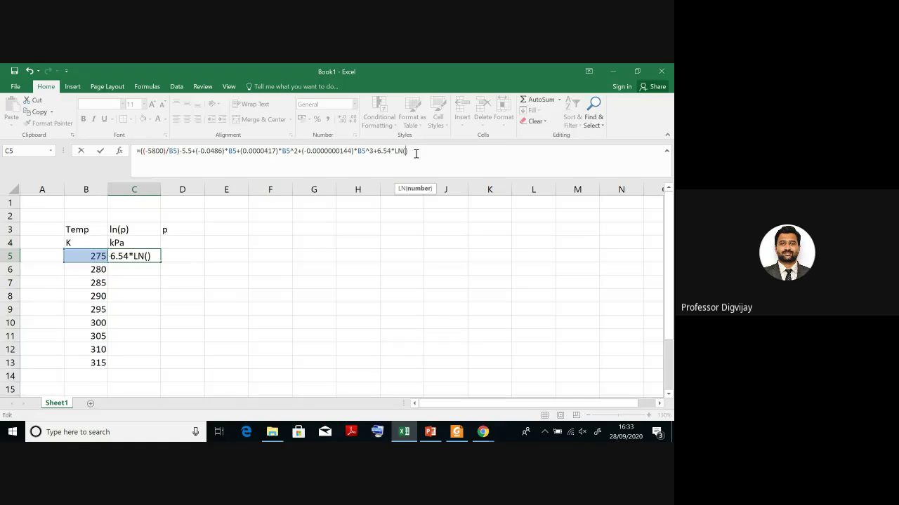
click(95, 256)
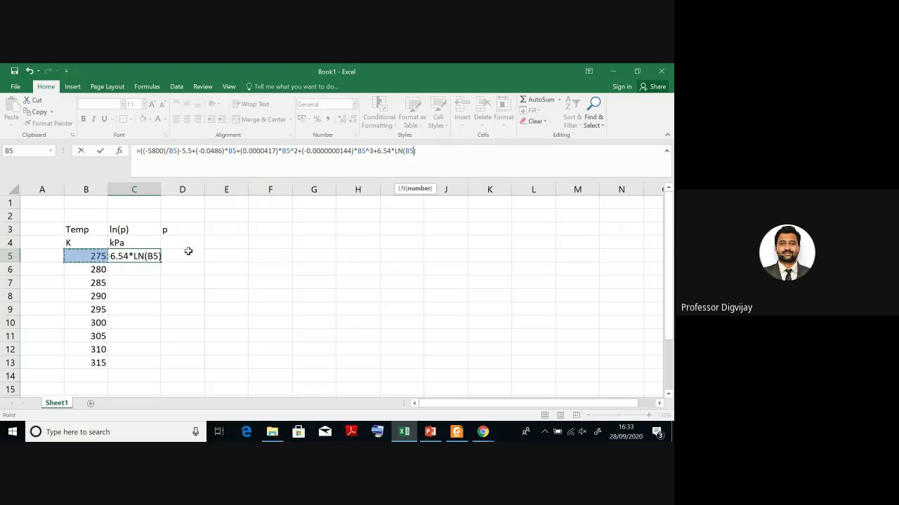
key(Return)
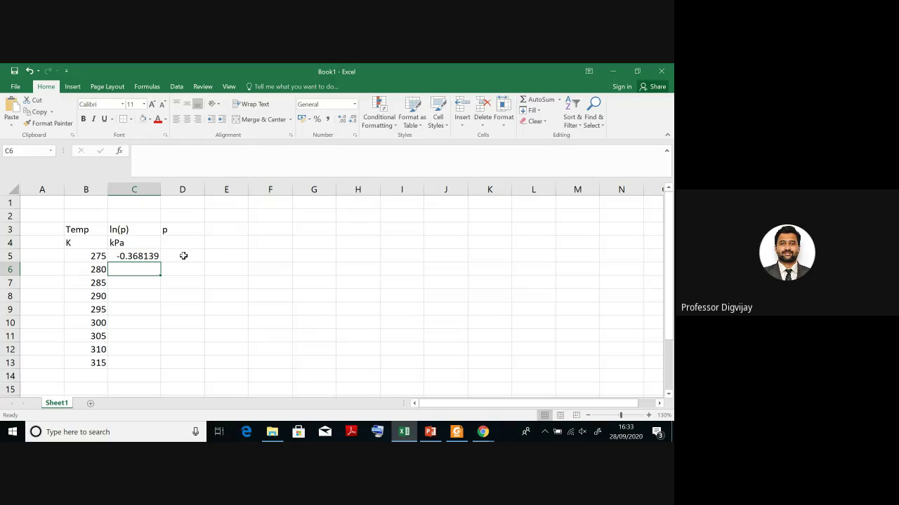
click(144, 258)
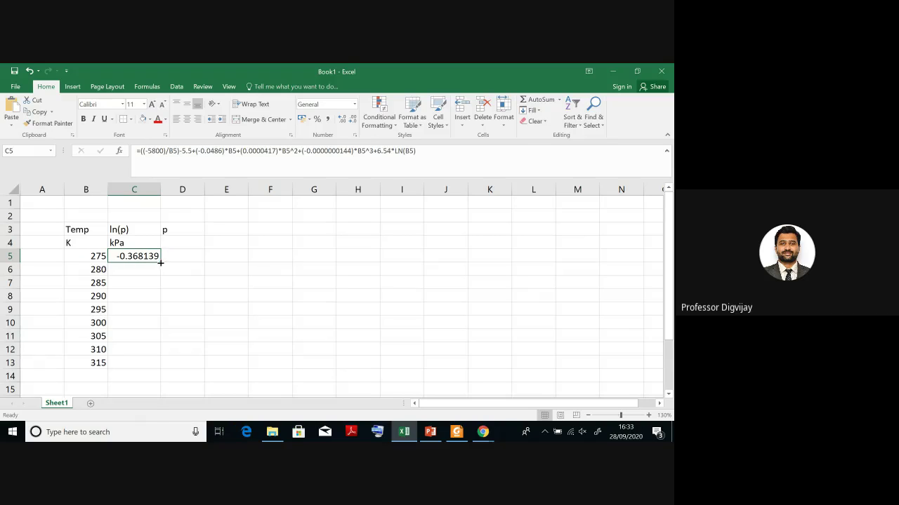
double_click(161, 262)
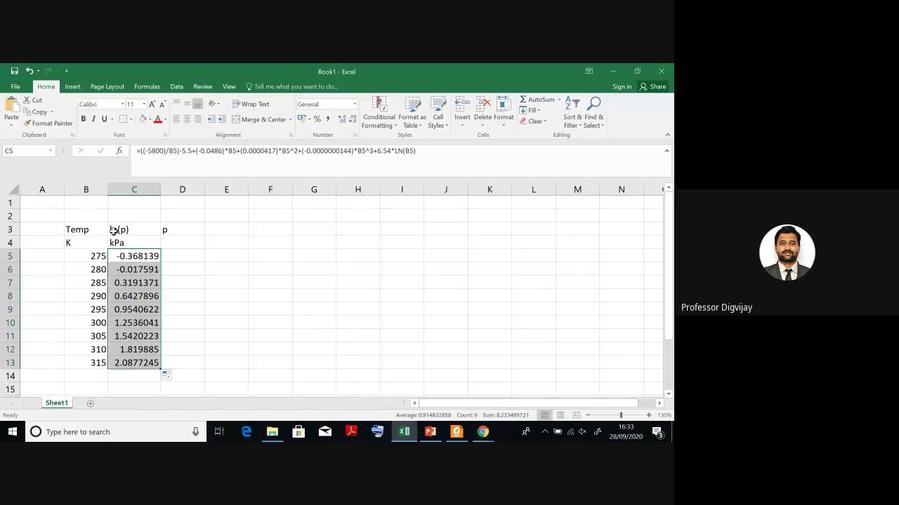
Step: Enter the formula =EXP(C5) in cell D5 to compute p from ln(p)
click(179, 256)
text(=r)
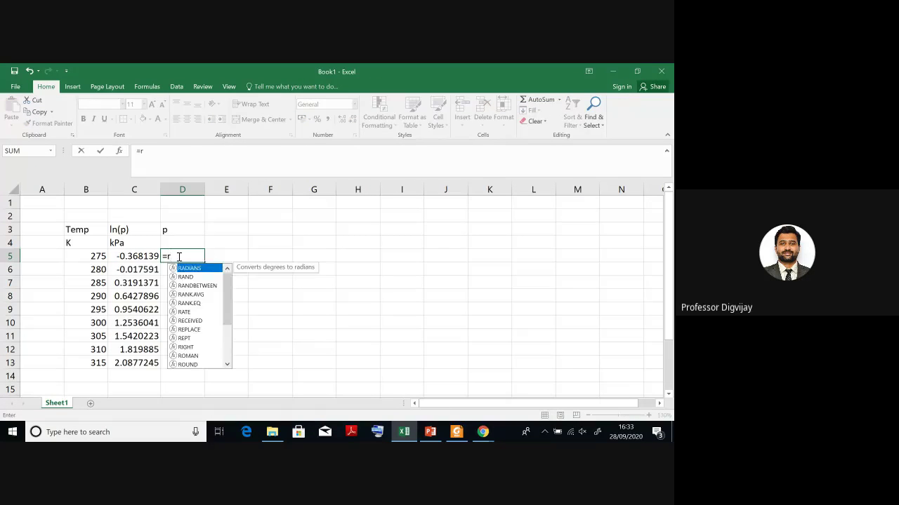
key(BackSpace)
text(ex)
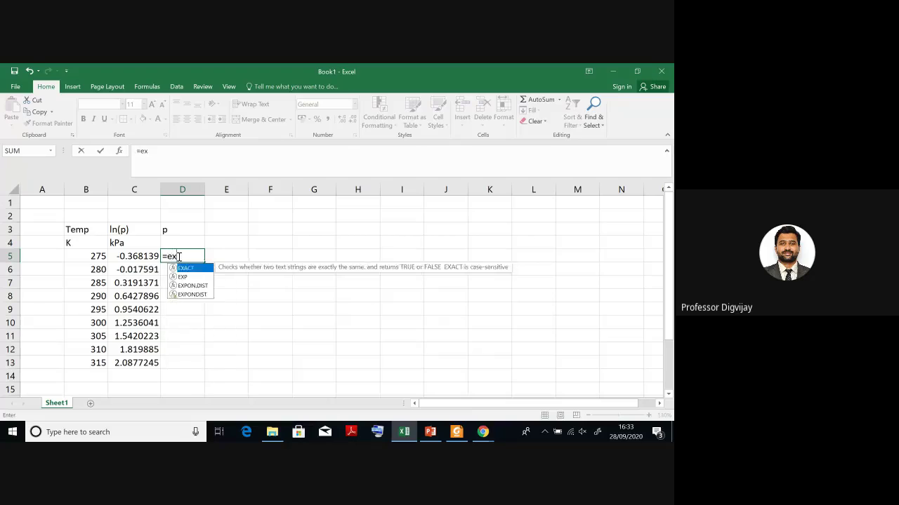
text(p()
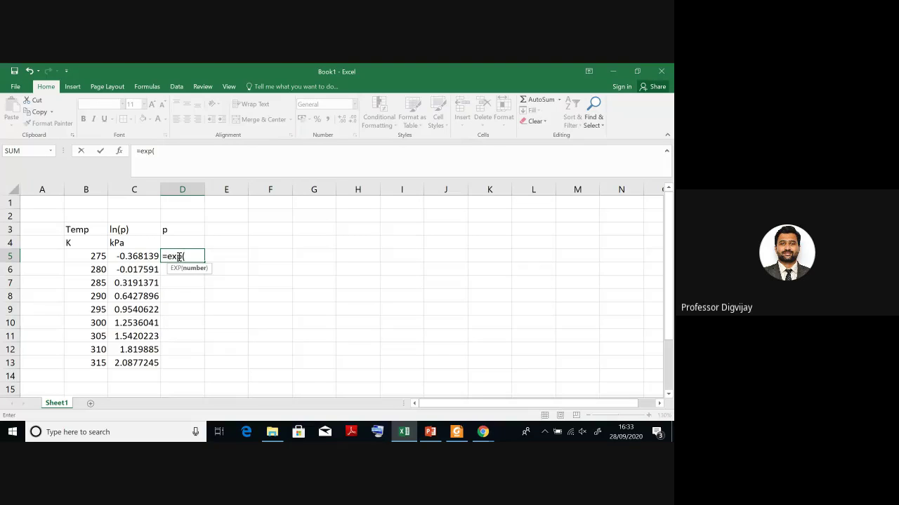
click(139, 257)
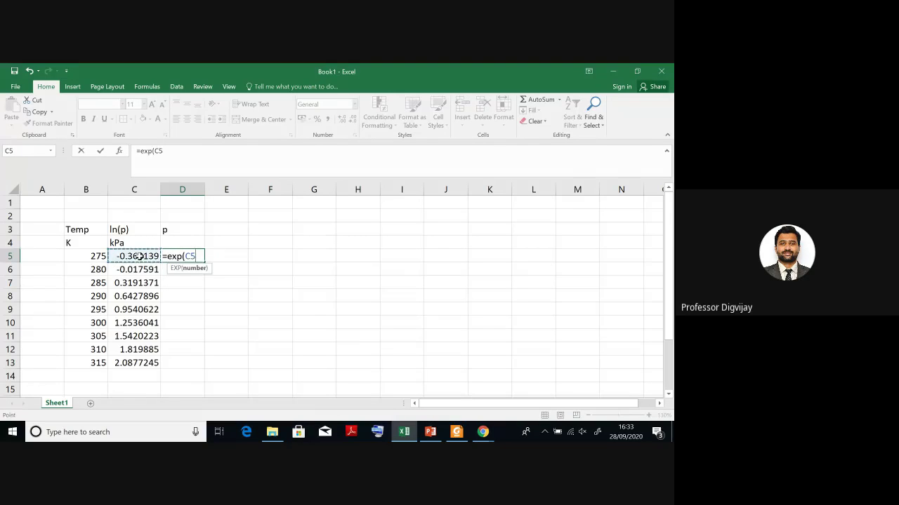
key(Return)
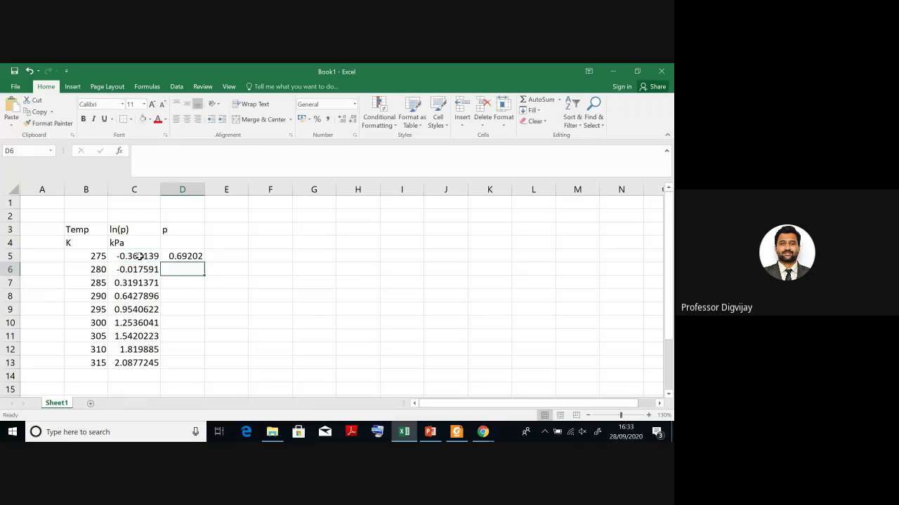
Step: Fill the D5 exponential formula down through D13
click(185, 258)
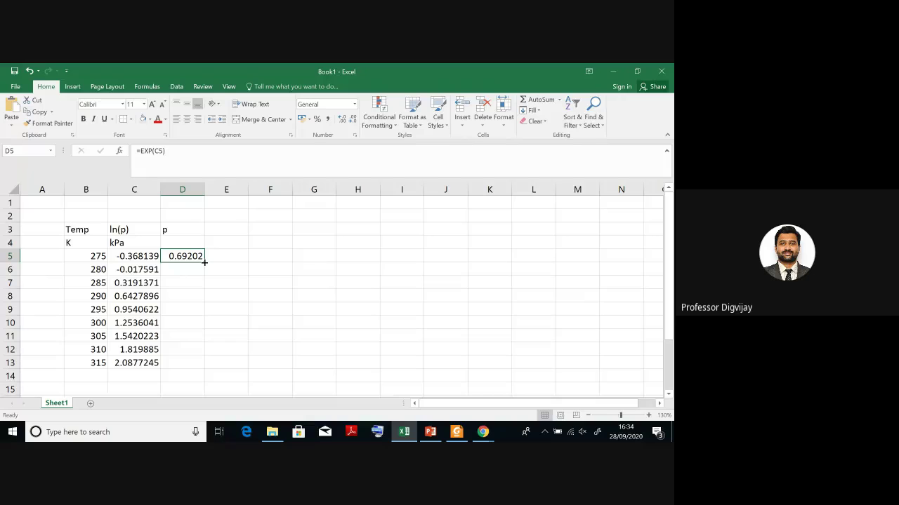
drag(204, 262, 190, 360)
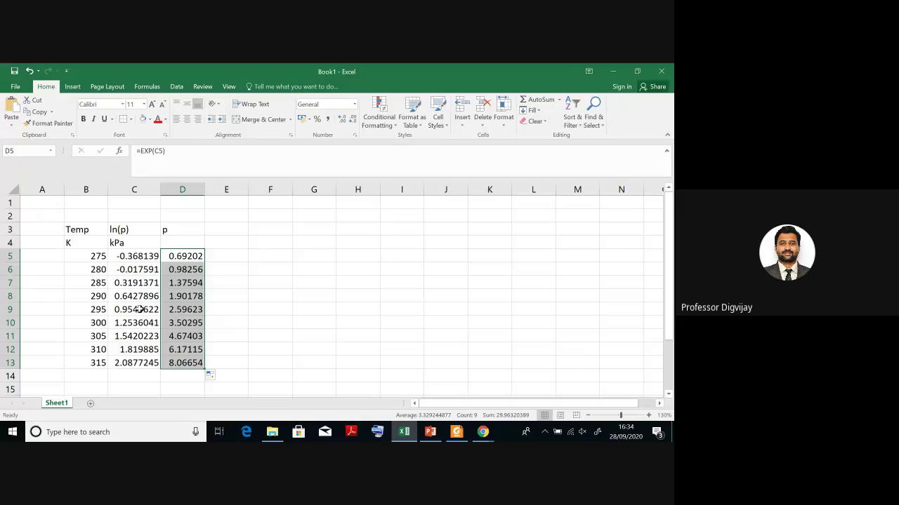
click(304, 291)
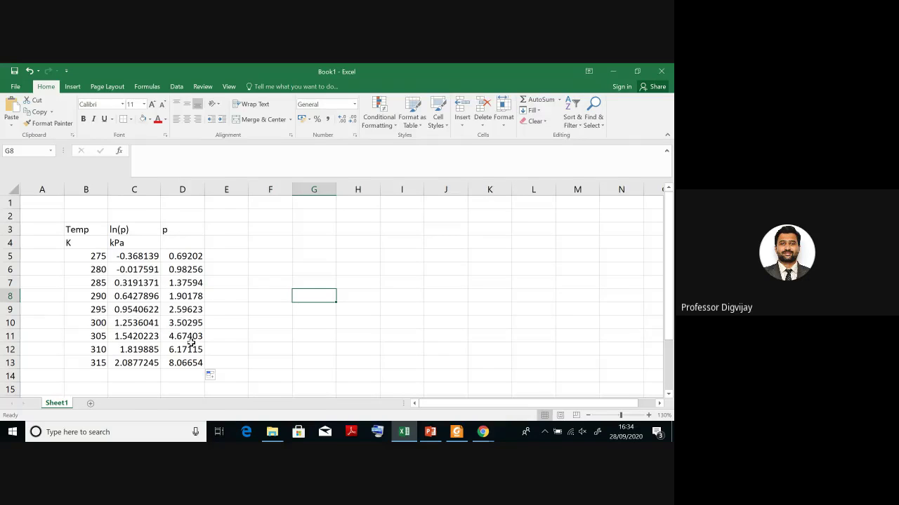
Step: Switch to PowerPoint to review the ln(psat) regression equation on slide 10, and return to the Excel workbook
key(alt+Tab)
click(268, 285)
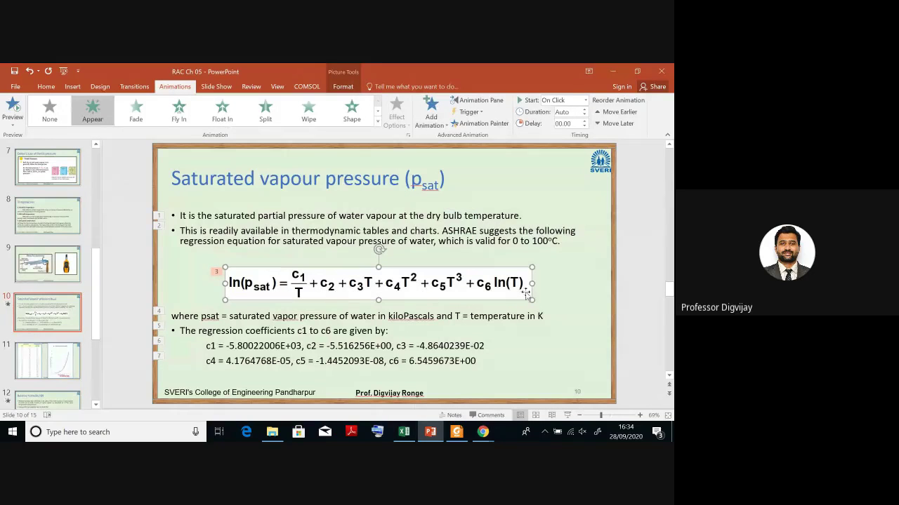
click(555, 307)
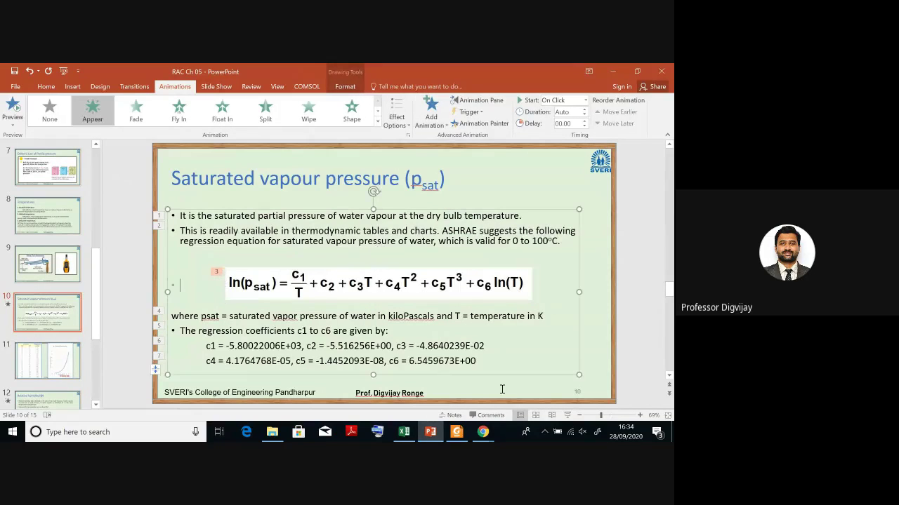
click(404, 431)
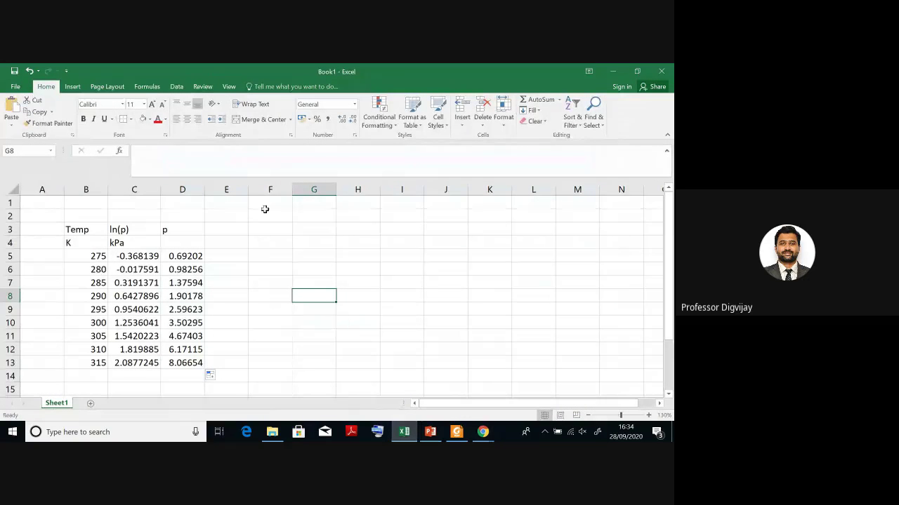
Step: Insert an empty Scatter with Smooth Lines chart and place it beside the data table, clear of column D
key(Right)
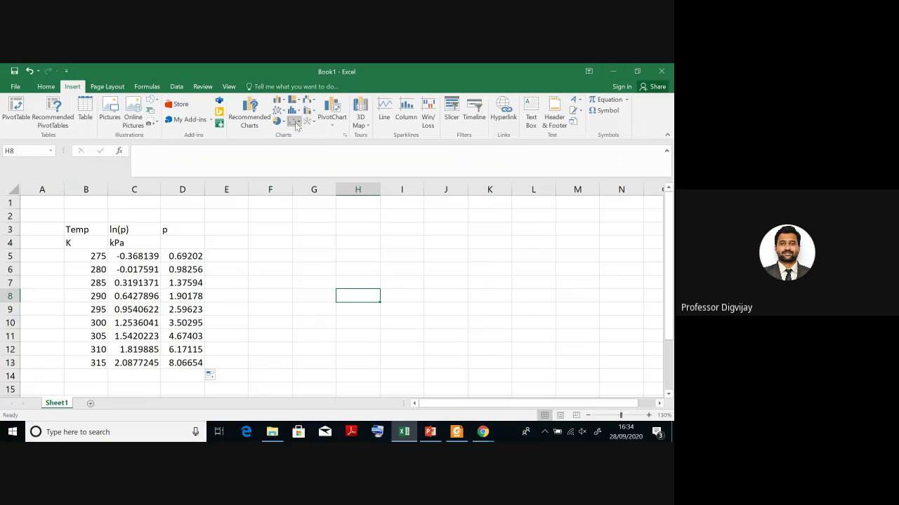
click(299, 123)
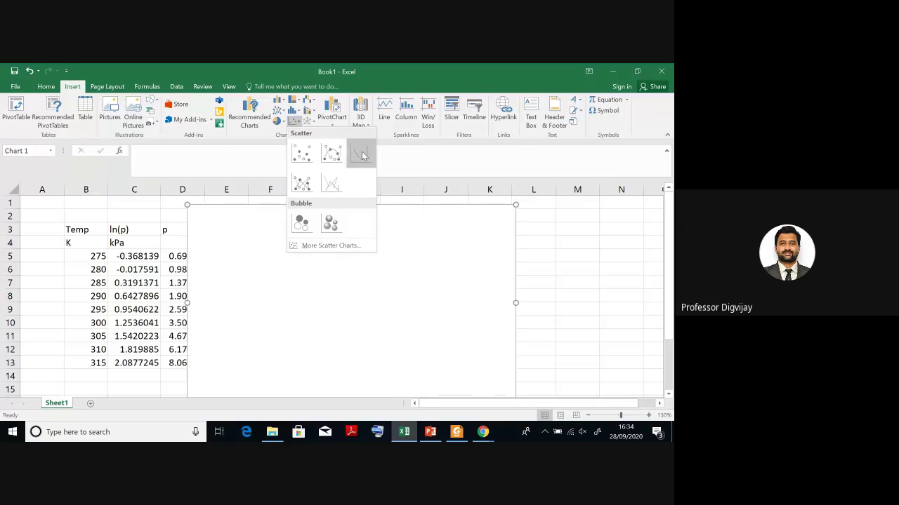
key(Escape)
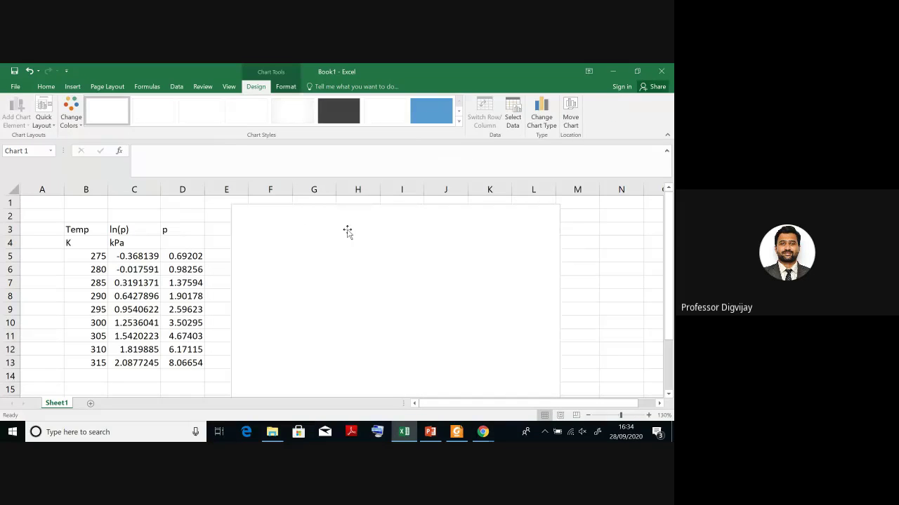
Step: Add a data series named "series 1" to the empty chart with the temperatures B5:B13 as X values
right_click(521, 250)
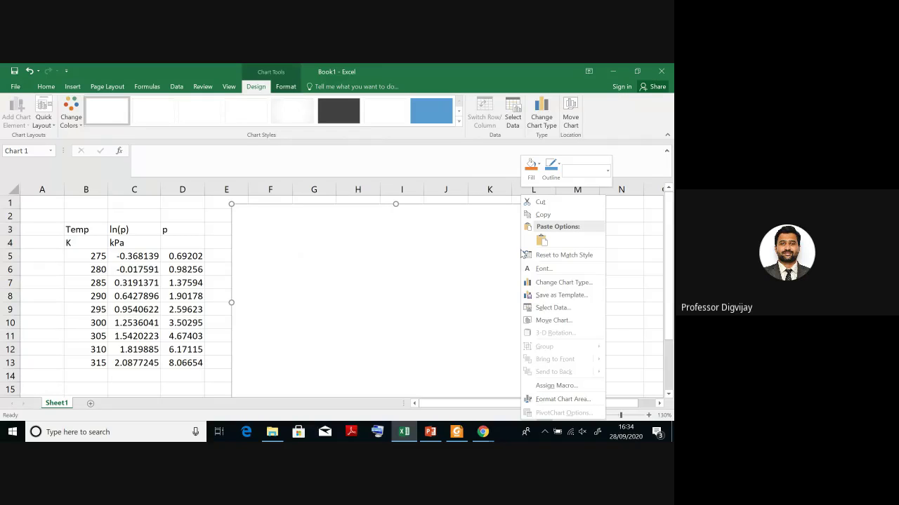
click(550, 309)
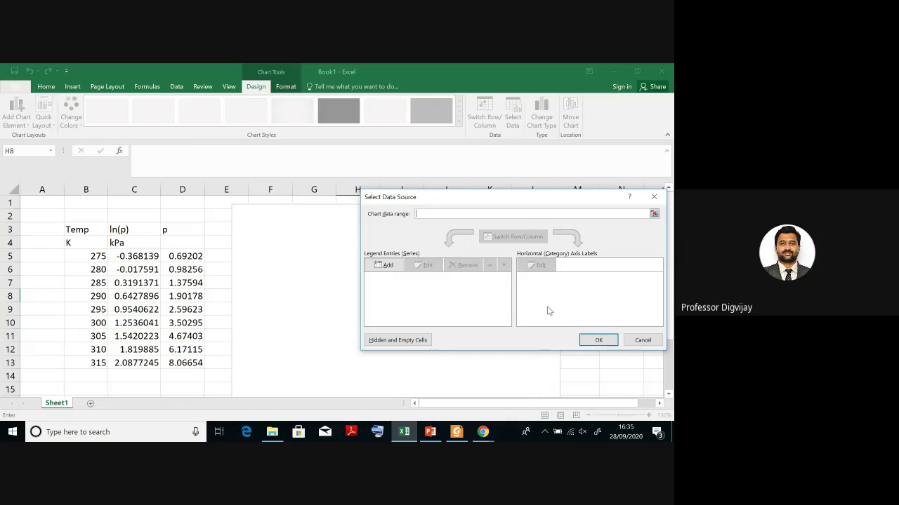
click(379, 266)
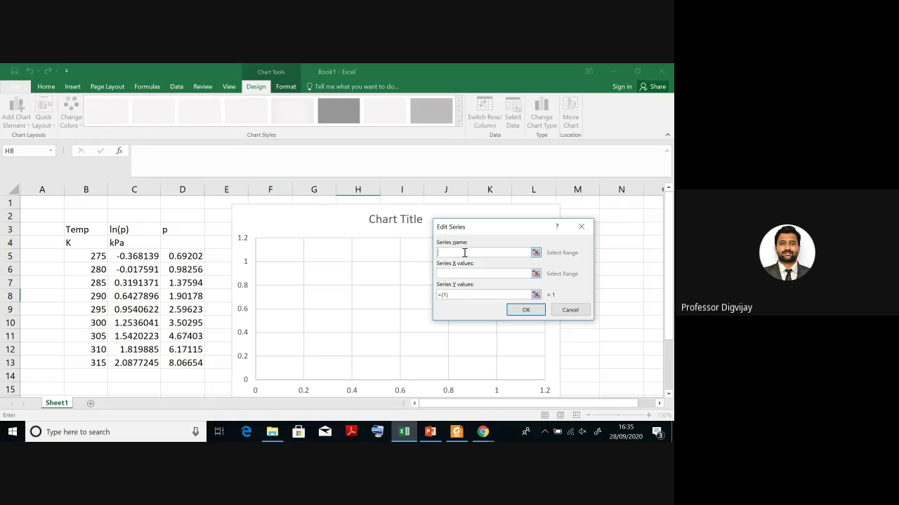
text(series 1)
click(516, 273)
drag(99, 256, 98, 362)
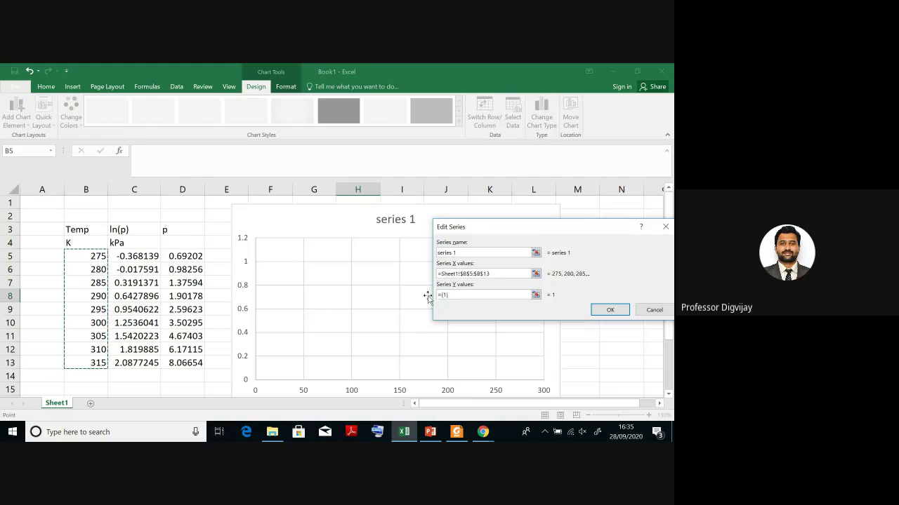
Step: Set the Y values of series 1 to the pressures in D5:D13 and apply the chart's data source
click(453, 296)
key(BackSpace)
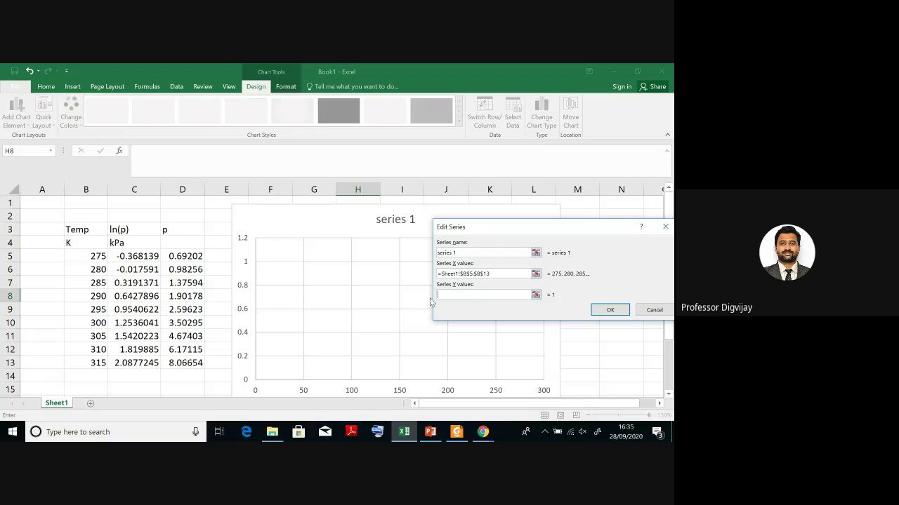
drag(189, 257, 188, 362)
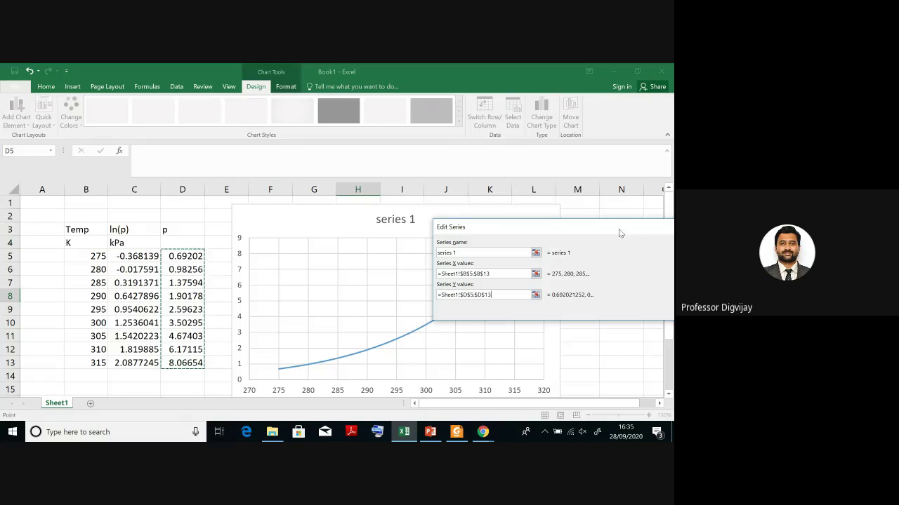
drag(607, 230, 385, 243)
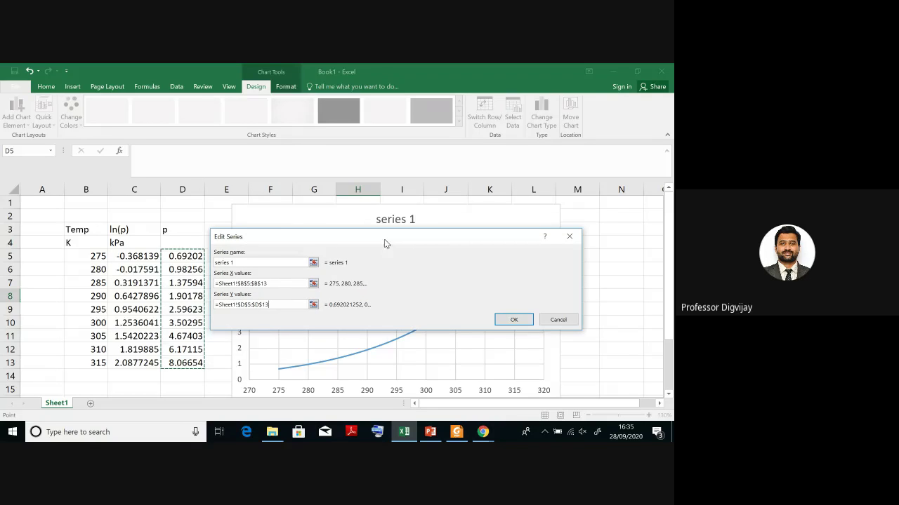
click(514, 319)
click(598, 339)
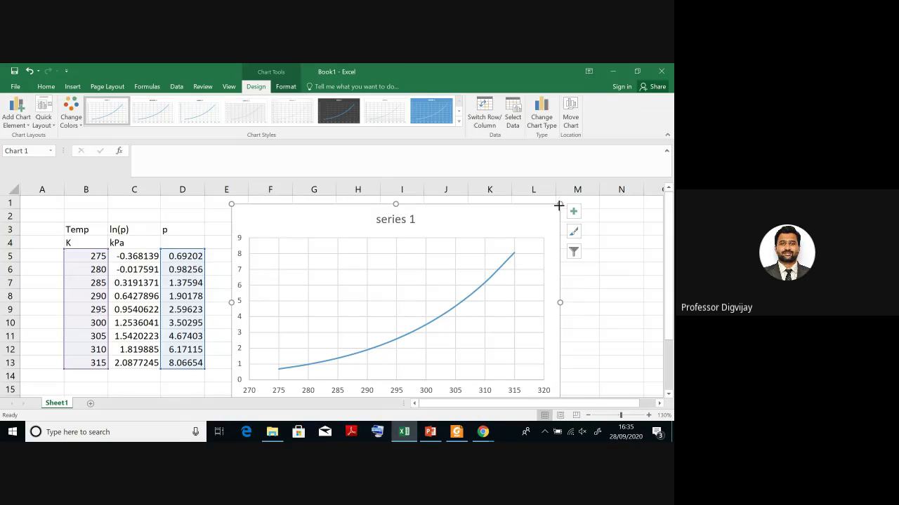
Step: Shrink the chart and move it up so that it spans about rows 2 to 14 beside the table
drag(560, 204, 519, 228)
drag(452, 248, 453, 231)
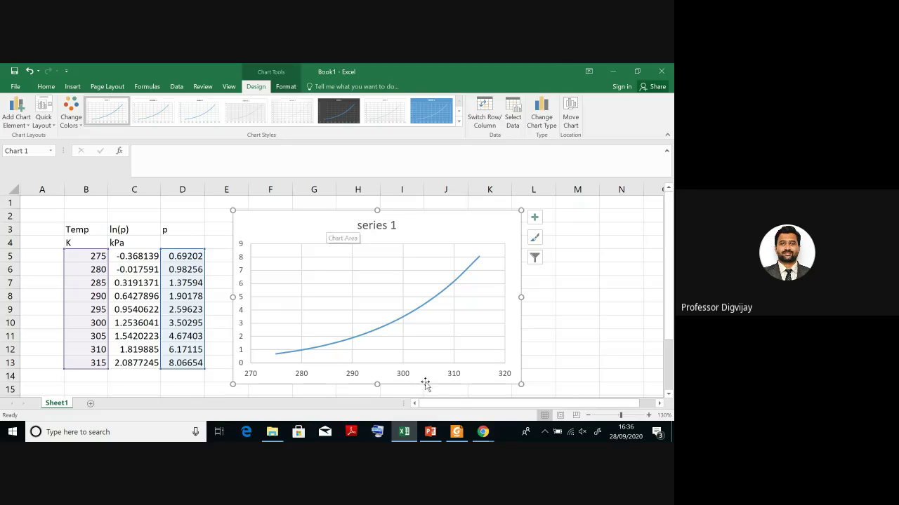
Step: Compare the regression equation on the PowerPoint slide with the pressure curve in the Excel chart
mouse_move(437, 432)
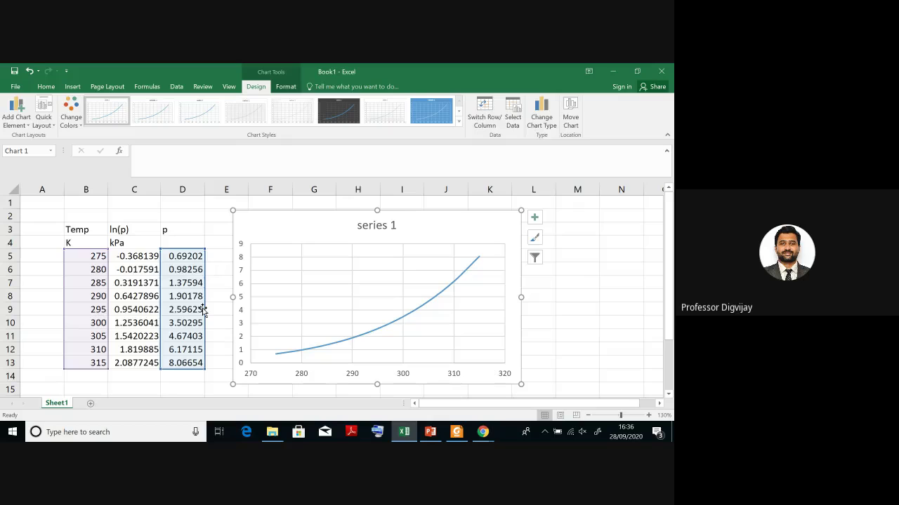
key(alt+Tab)
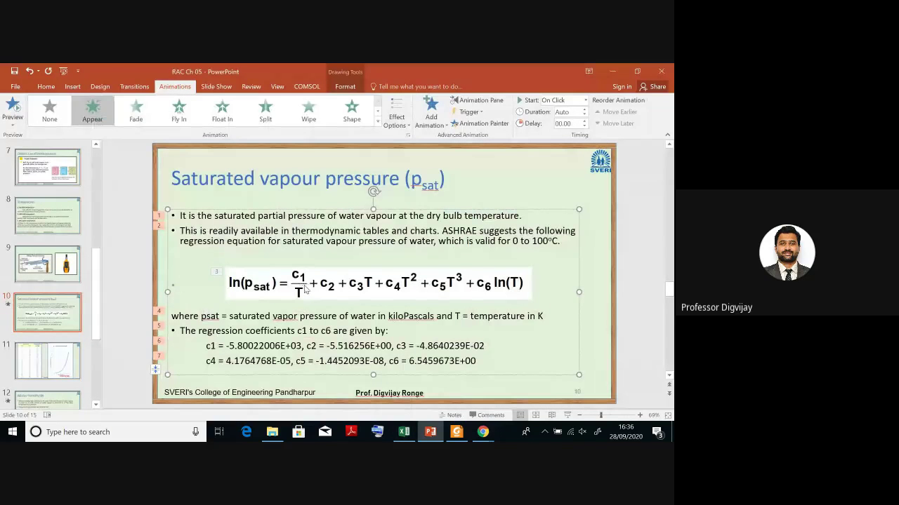
key(alt+Tab)
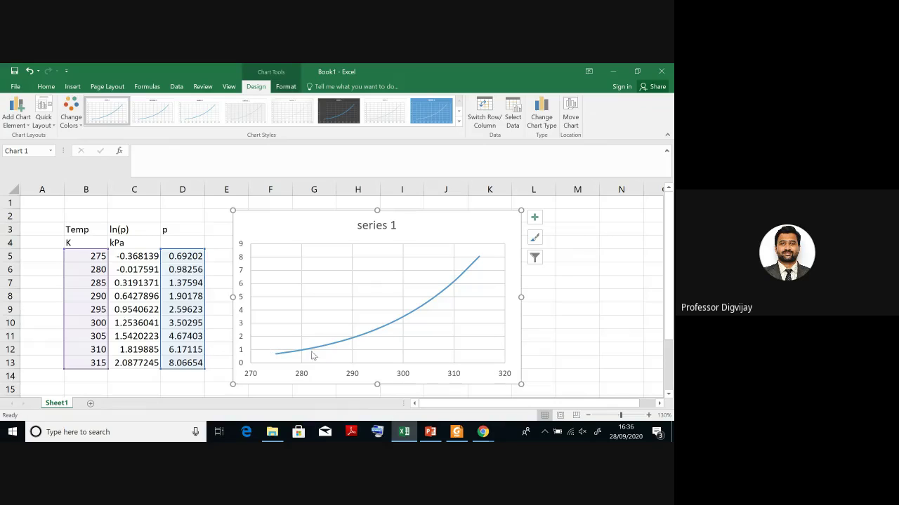
mouse_move(477, 266)
mouse_move(361, 335)
Step: Switch to PowerPoint, start the slide show from slide 10, and reveal its contents through the regression coefficients c1 to c6
key(alt+Tab)
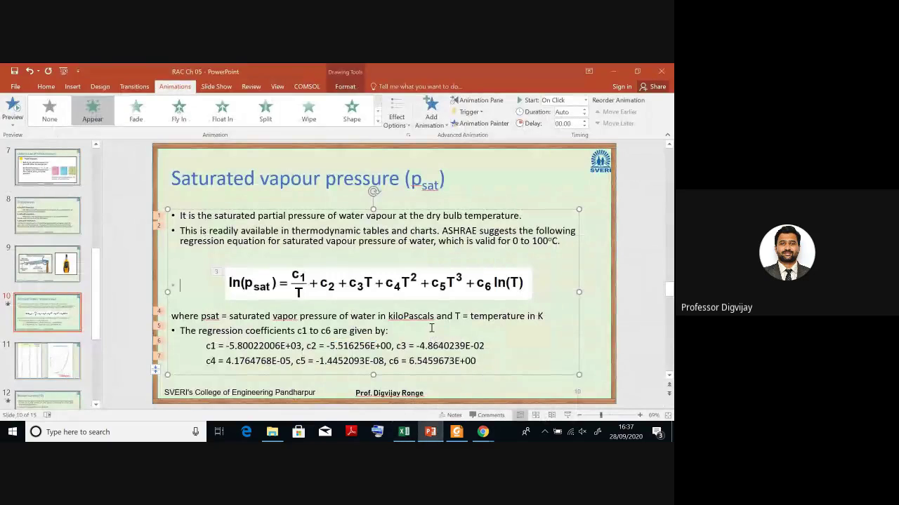
click(601, 343)
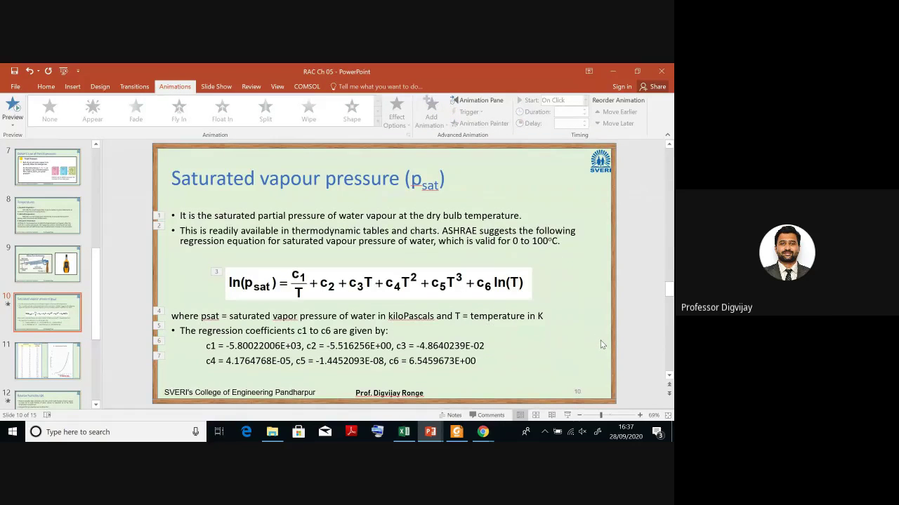
key(shift+F5)
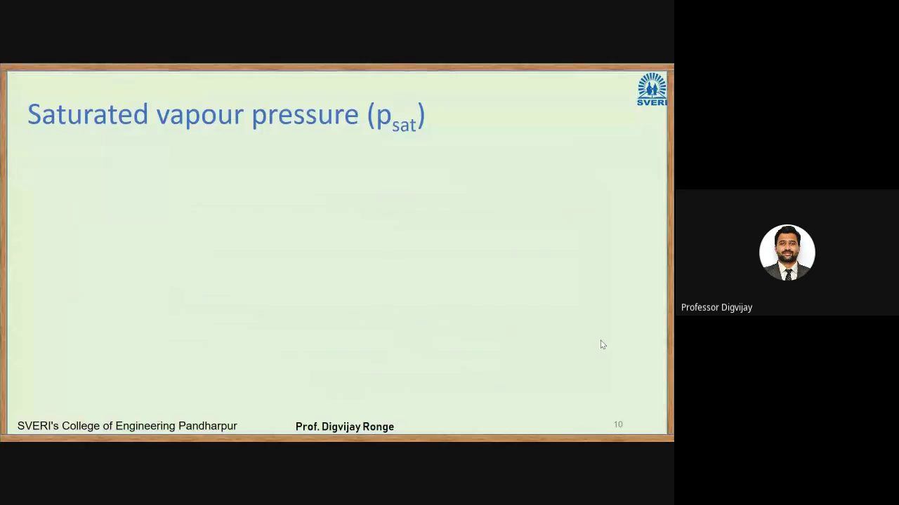
key(Right)
key(Right)
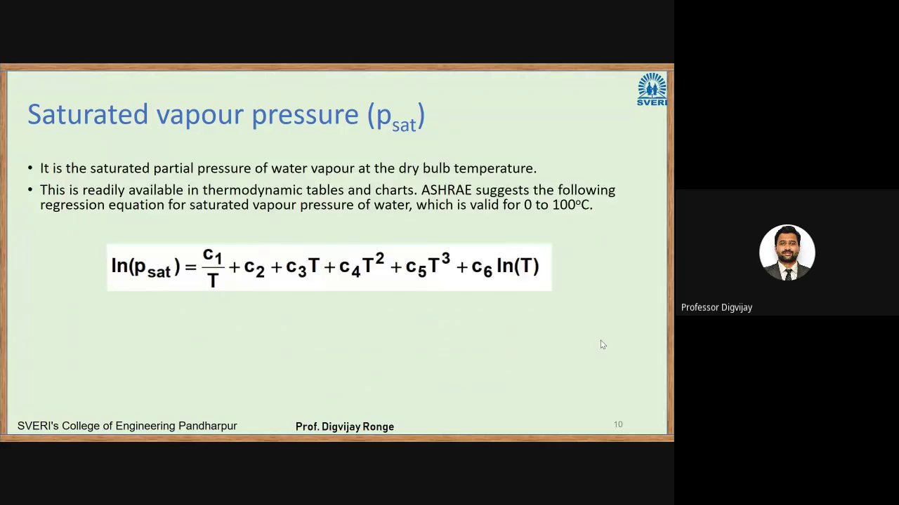
key(Right)
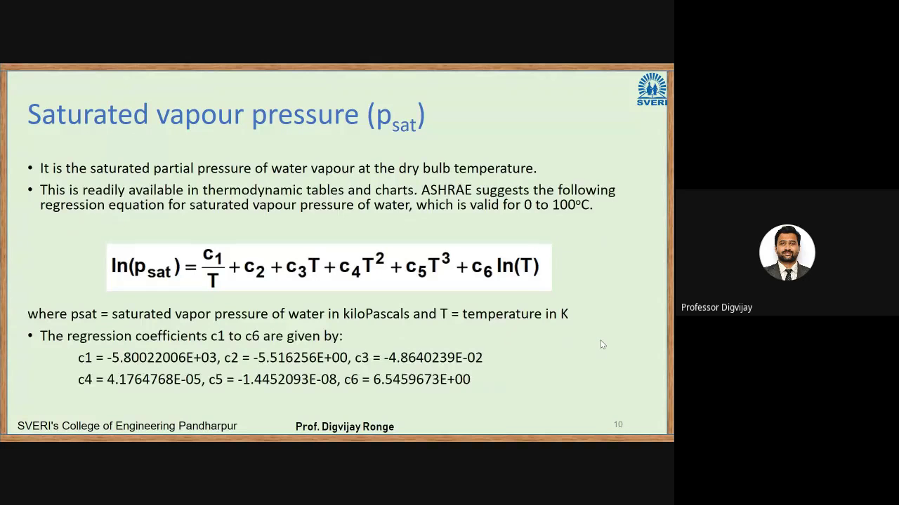